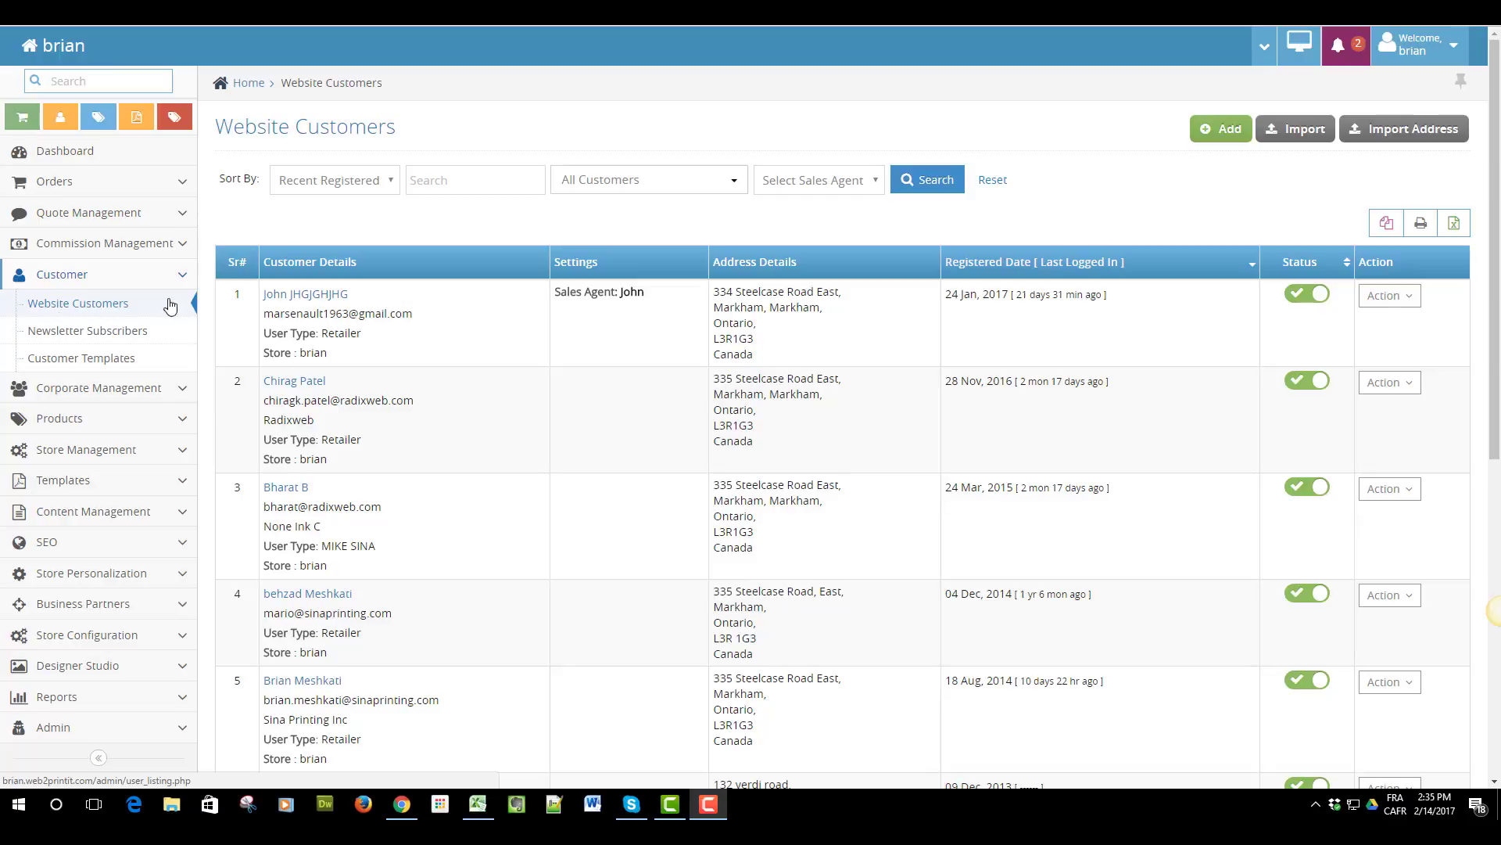
# Download the sample CSV file from the website customer import page and open it maximized in Excel.
pyautogui.click(1312, 138)
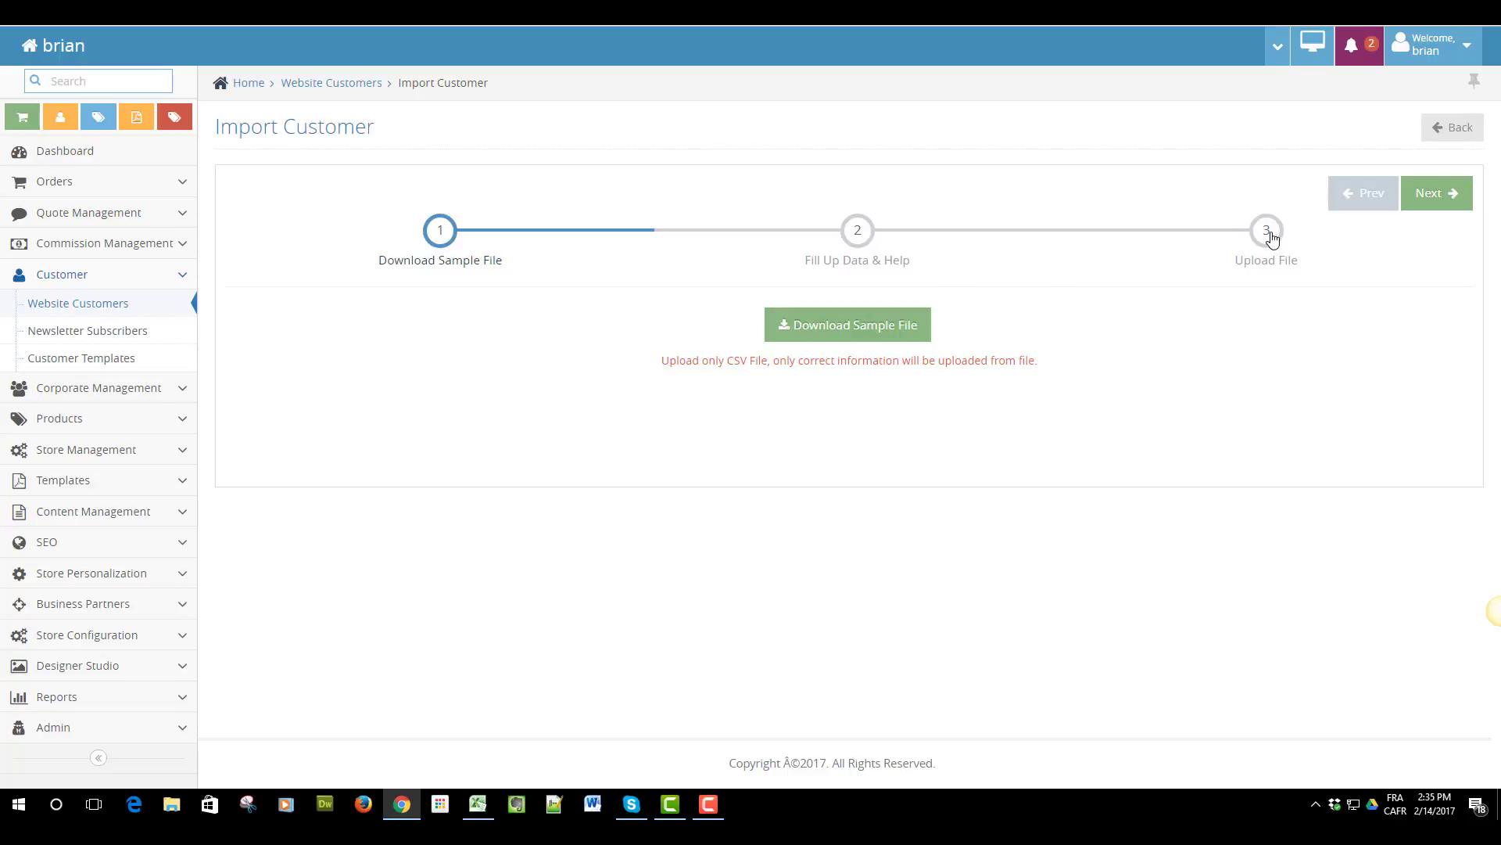
pyautogui.click(848, 324)
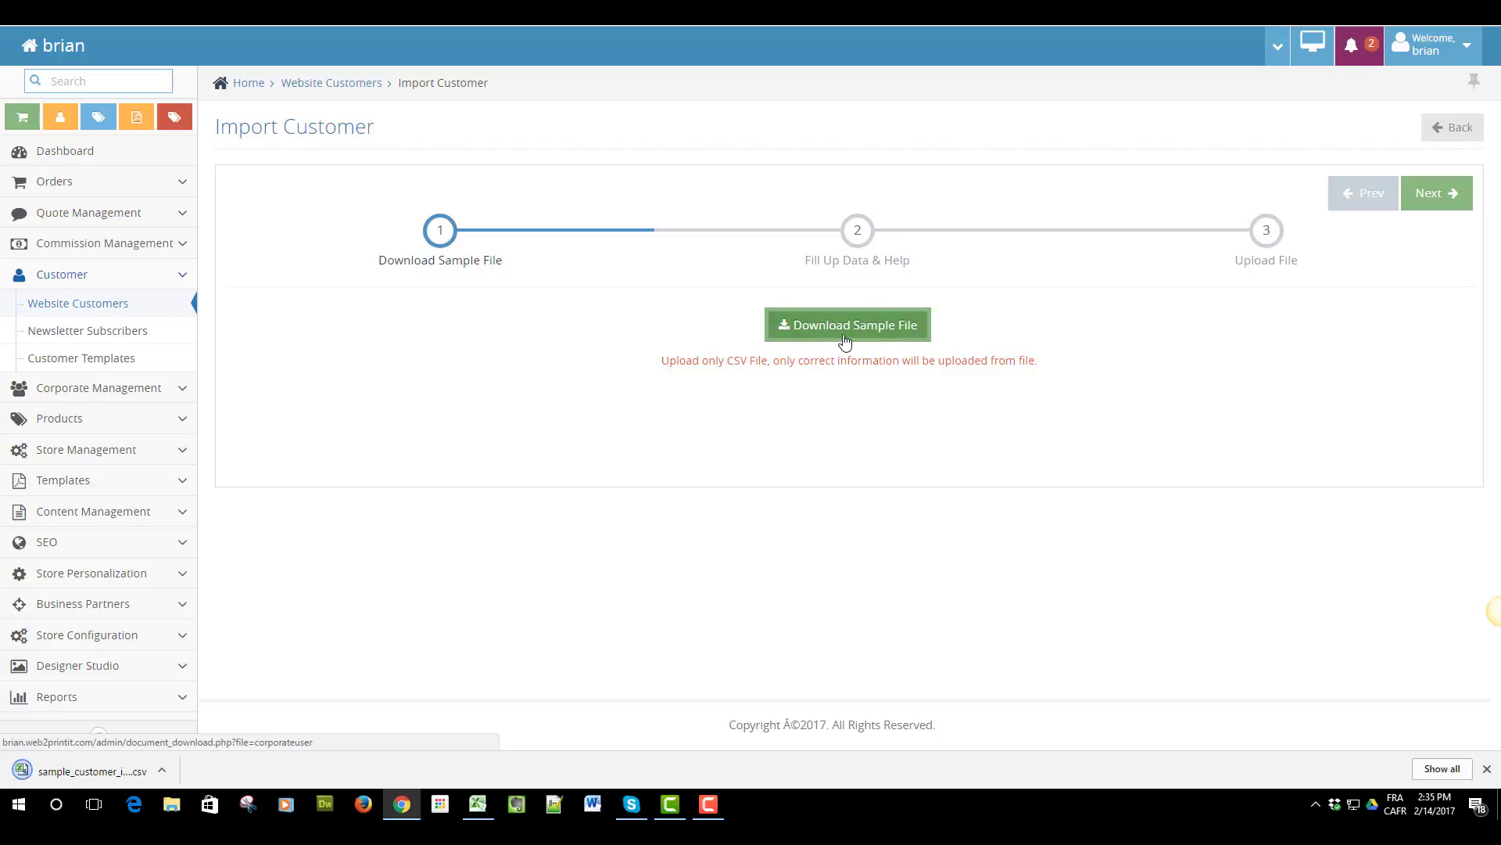
pyautogui.click(46, 771)
pyautogui.click(55, 775)
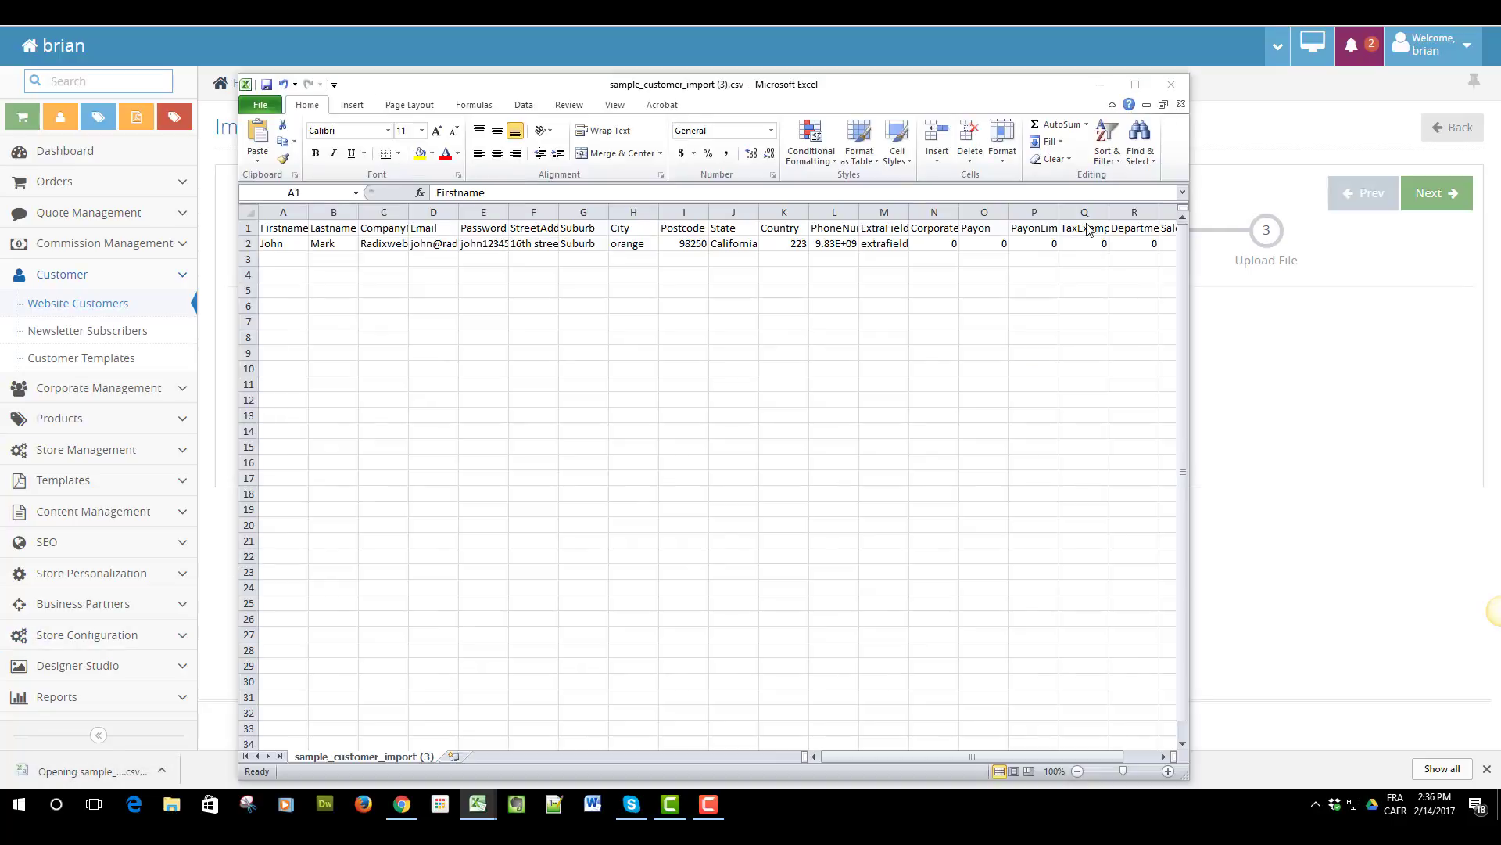
pyautogui.click(1135, 84)
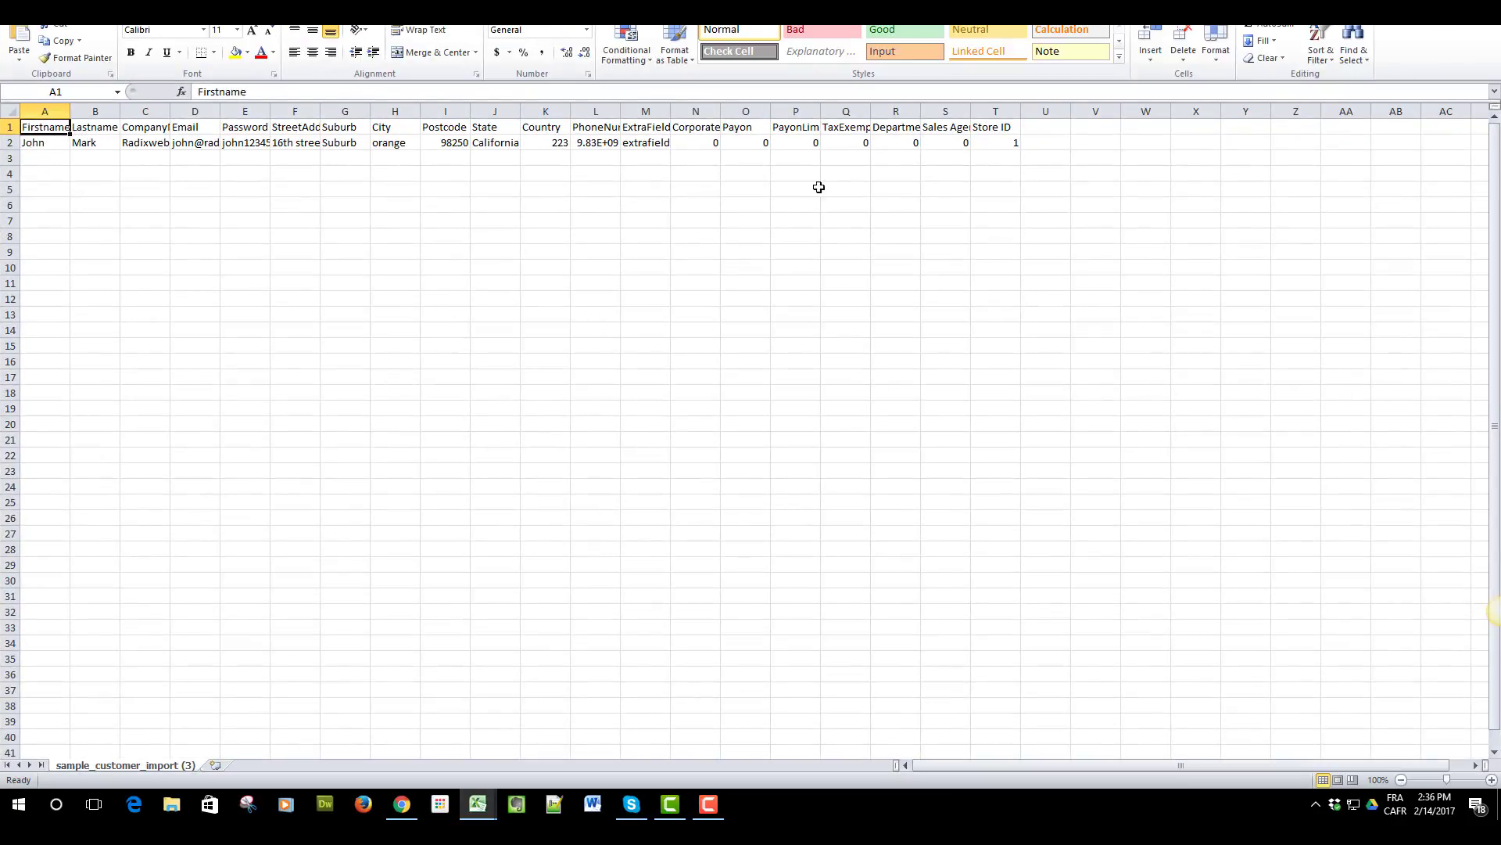
# Clear the sample customer's details from A2:M2, keeping the values in the Corporate through Store ID columns.
pyautogui.moveTo(714, 142); pyautogui.dragTo(1013, 143)
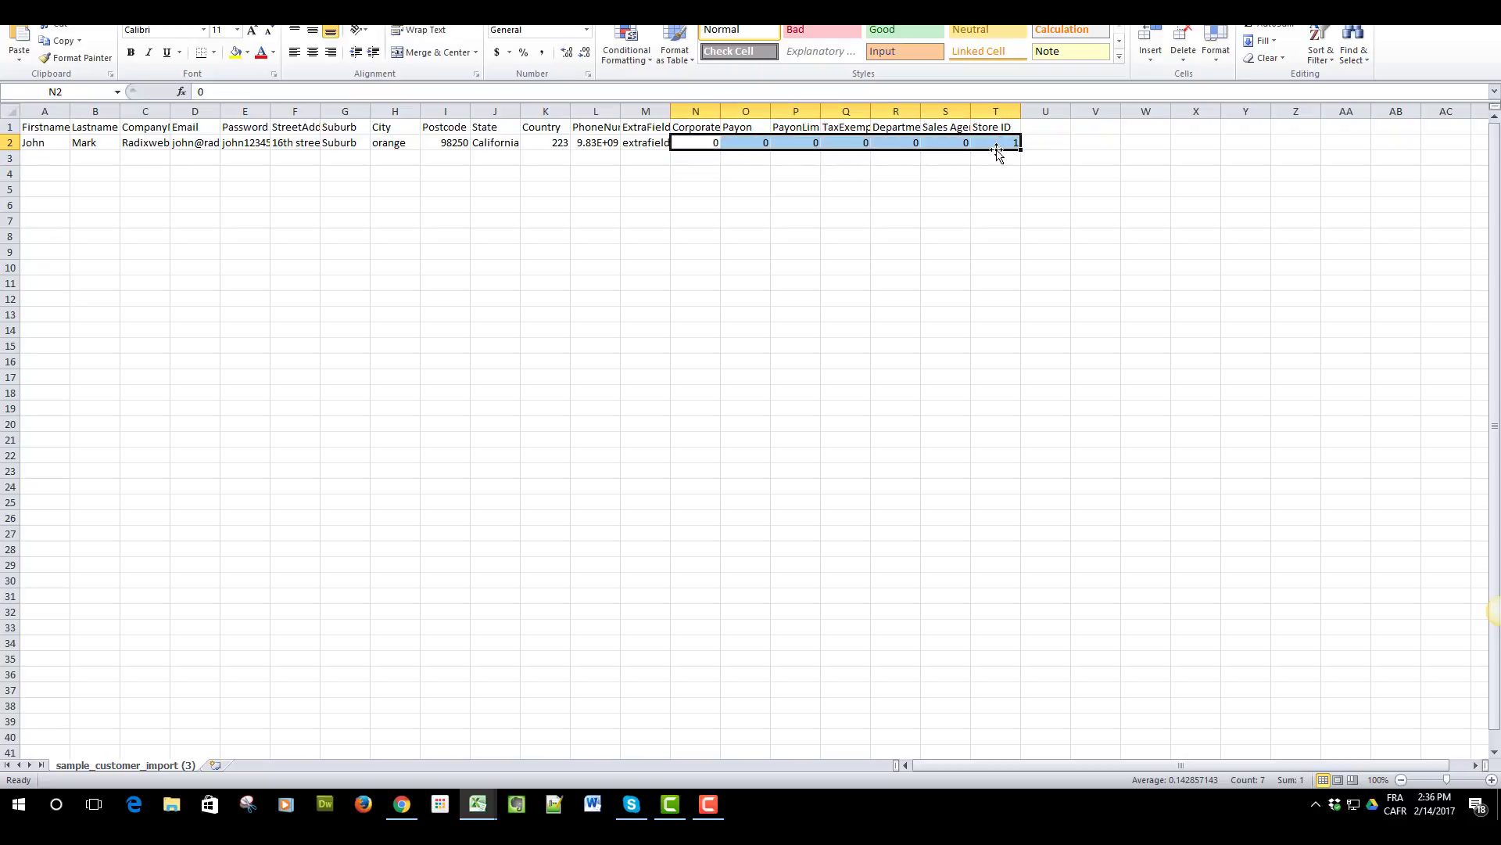
pyautogui.click(650, 143)
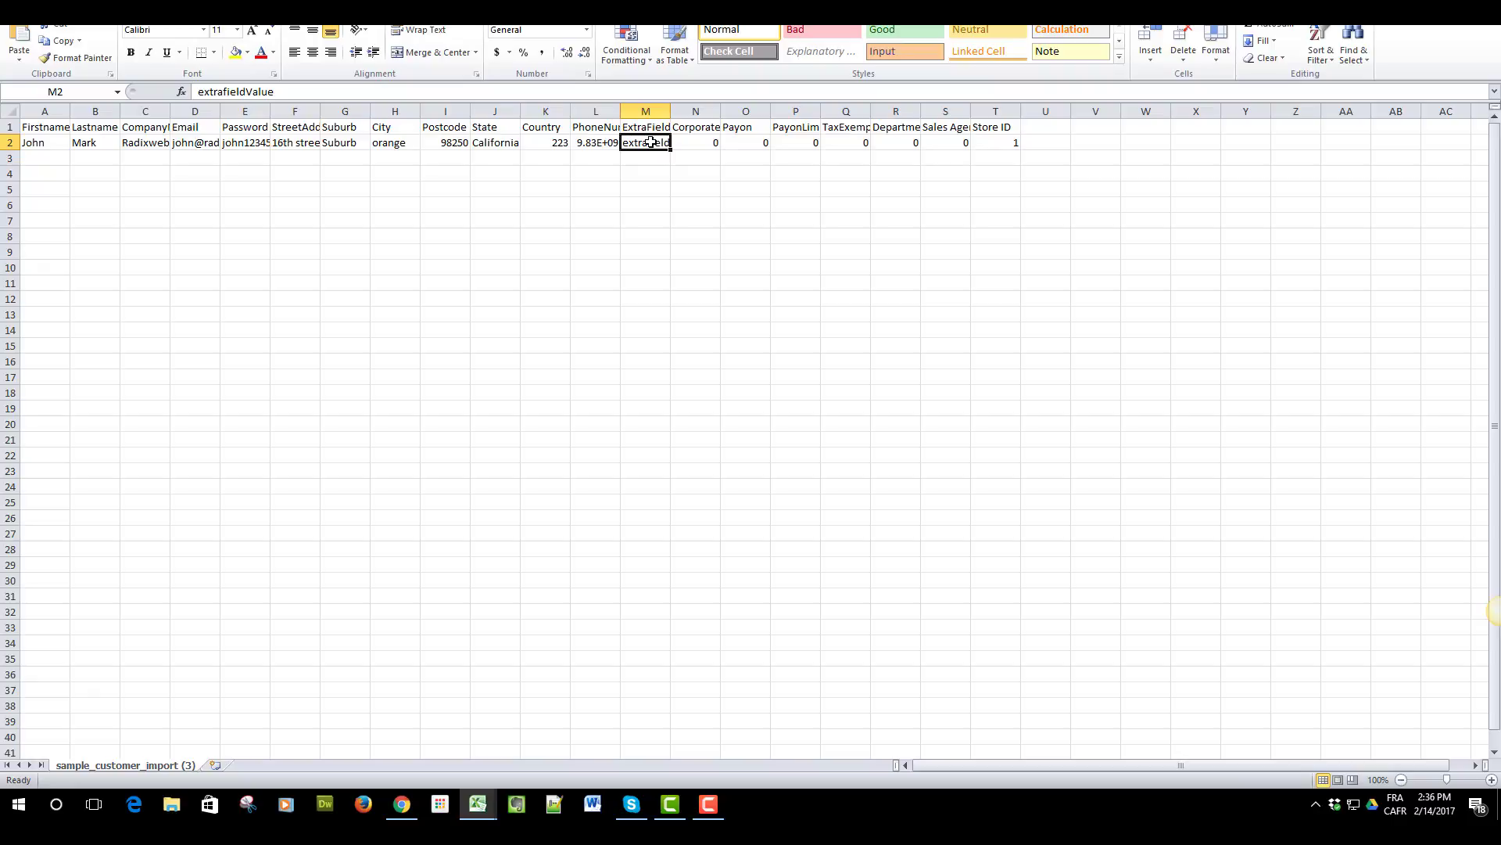
pyautogui.hotkey('ctrl', 'shift', 'Left')
pyautogui.press('Delete')
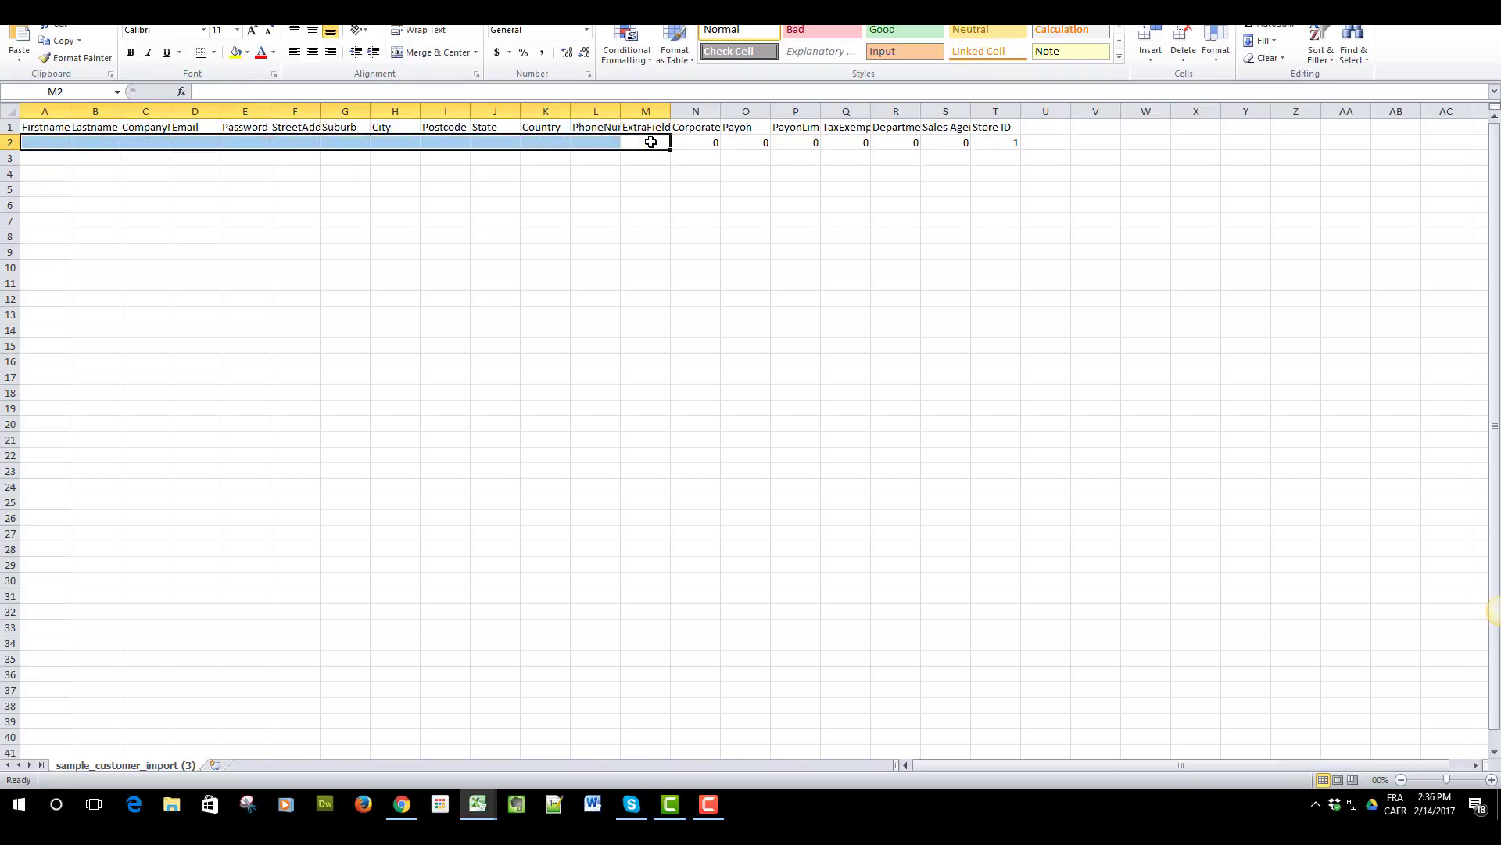
# Examine the emptied customer fields from Firstname to ExtraField and the rows beneath them where customer data goes.
pyautogui.click(708, 144)
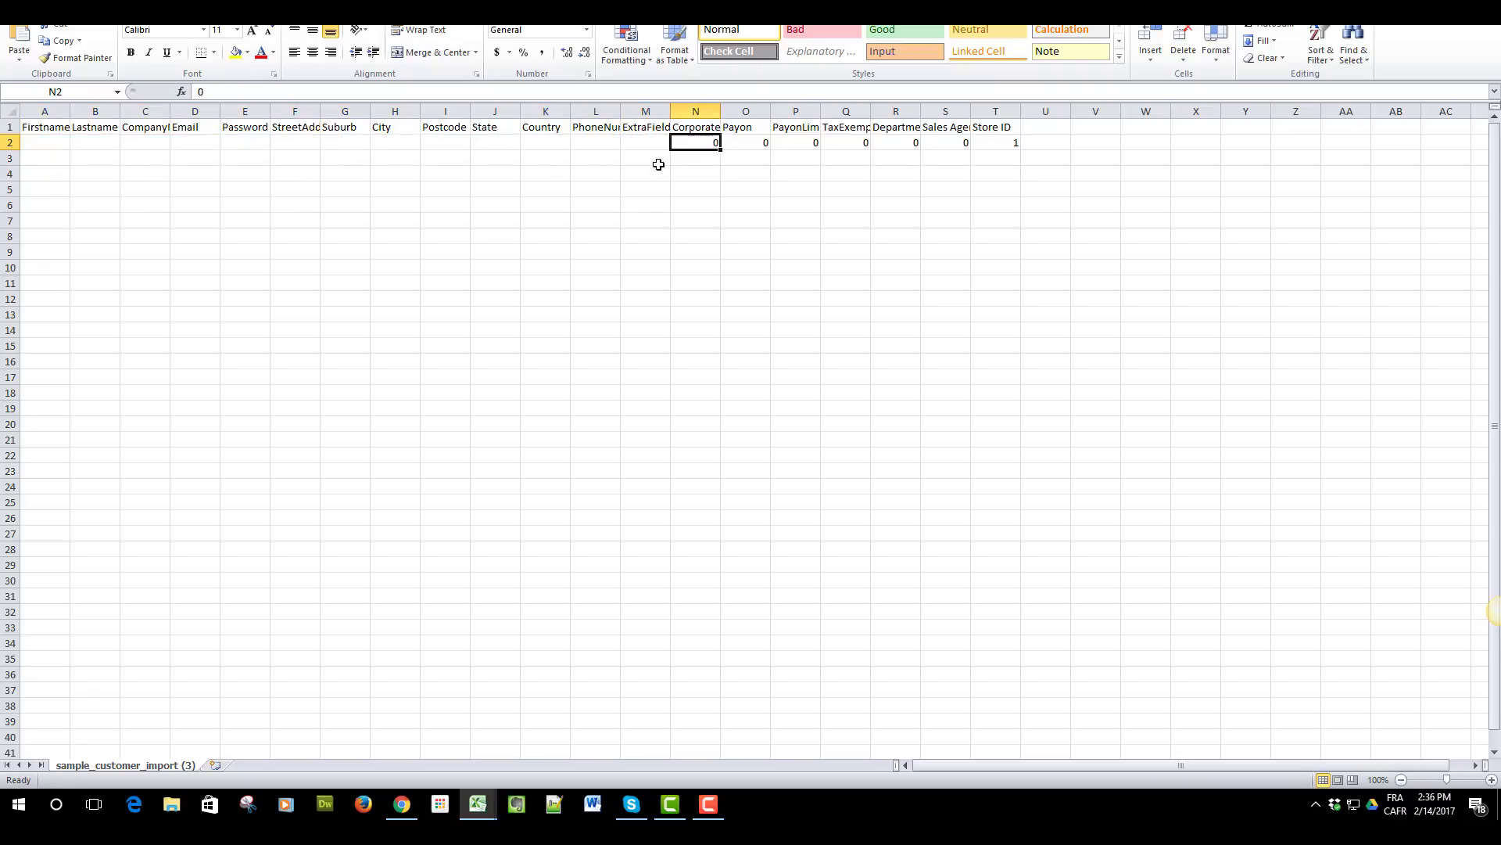
pyautogui.click(24, 142)
pyautogui.click(87, 143)
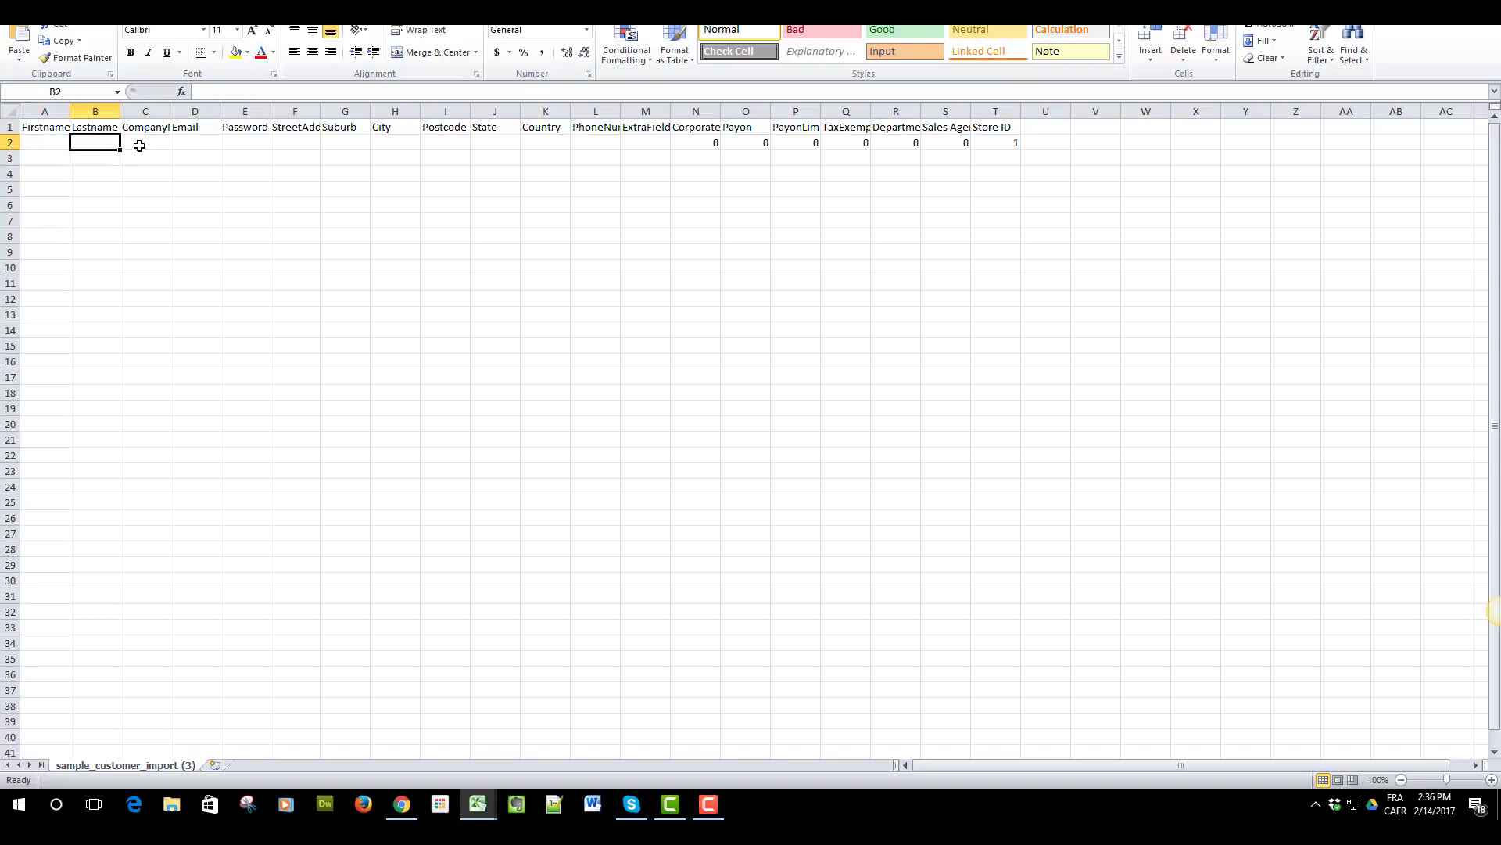
pyautogui.click(137, 144)
pyautogui.click(217, 144)
pyautogui.click(251, 143)
pyautogui.click(291, 143)
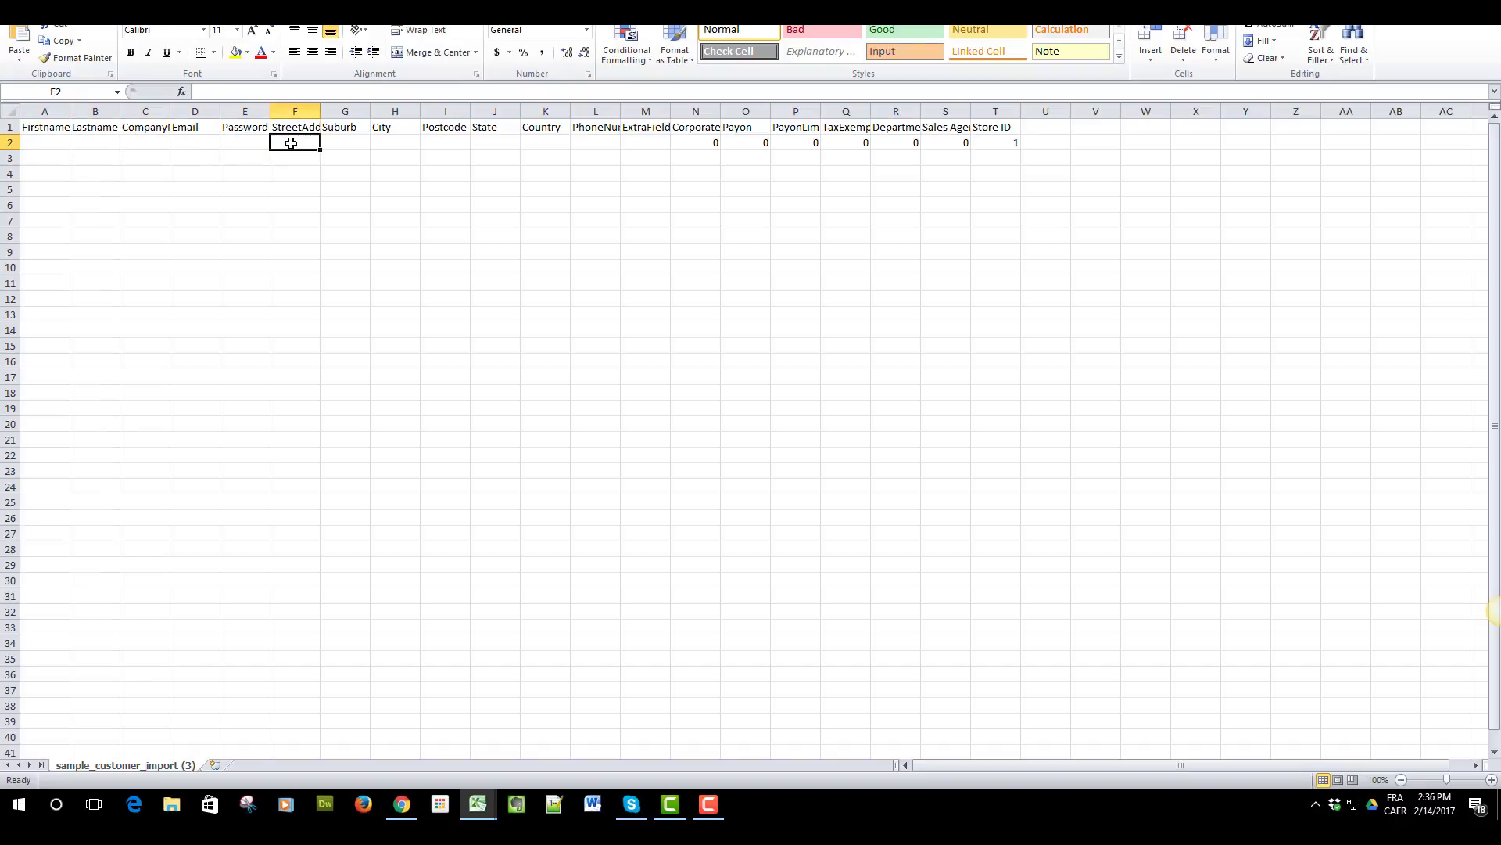
pyautogui.moveTo(52, 141); pyautogui.dragTo(663, 706)
pyautogui.scroll(1, 675, 588)
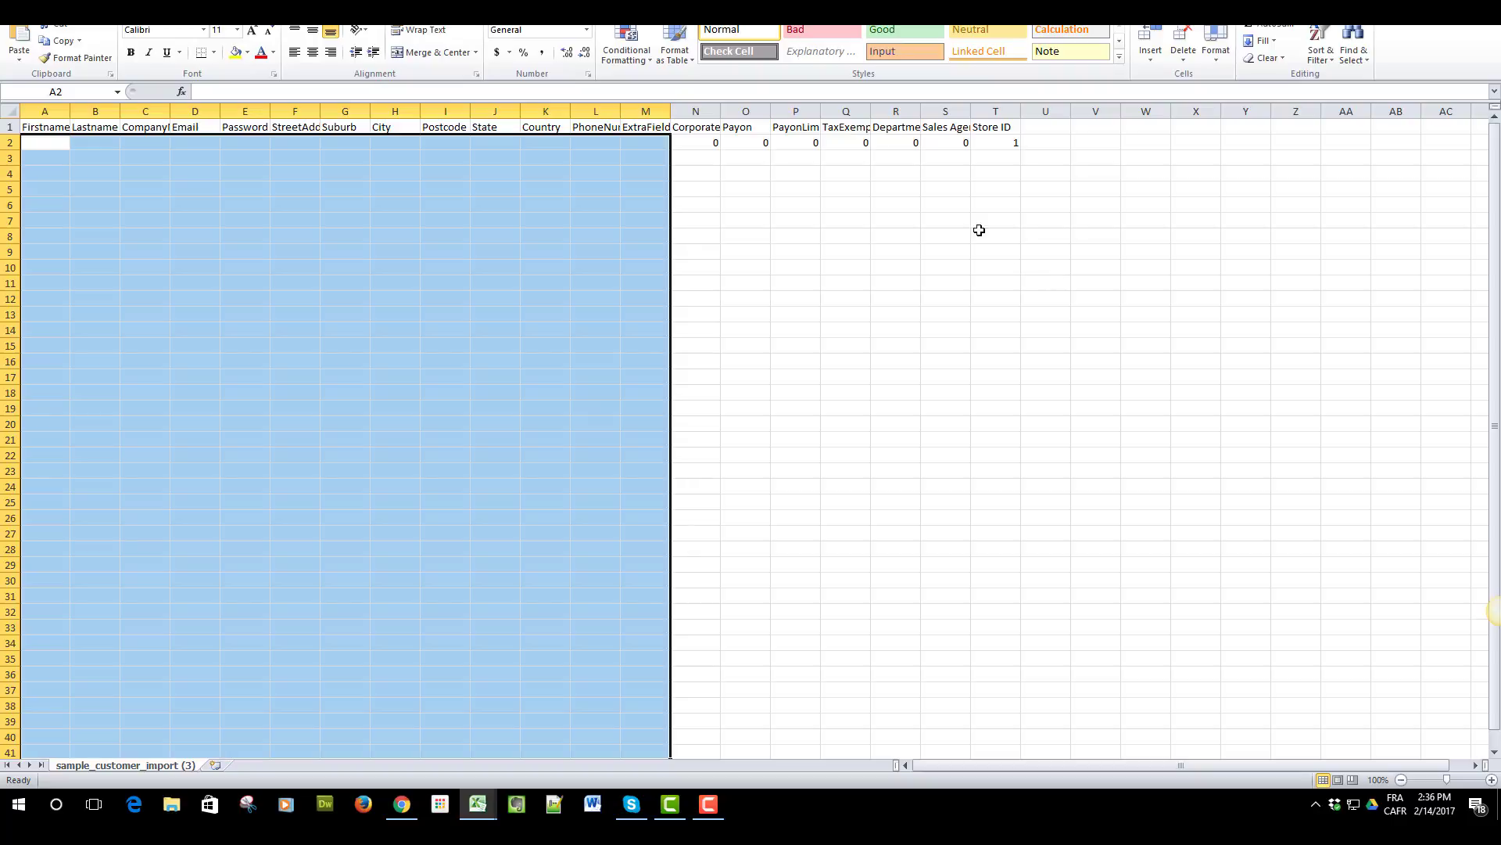
# Copy the default values in N2:T2 down columns N to T, past row 41.
pyautogui.moveTo(714, 149); pyautogui.dragTo(1011, 144)
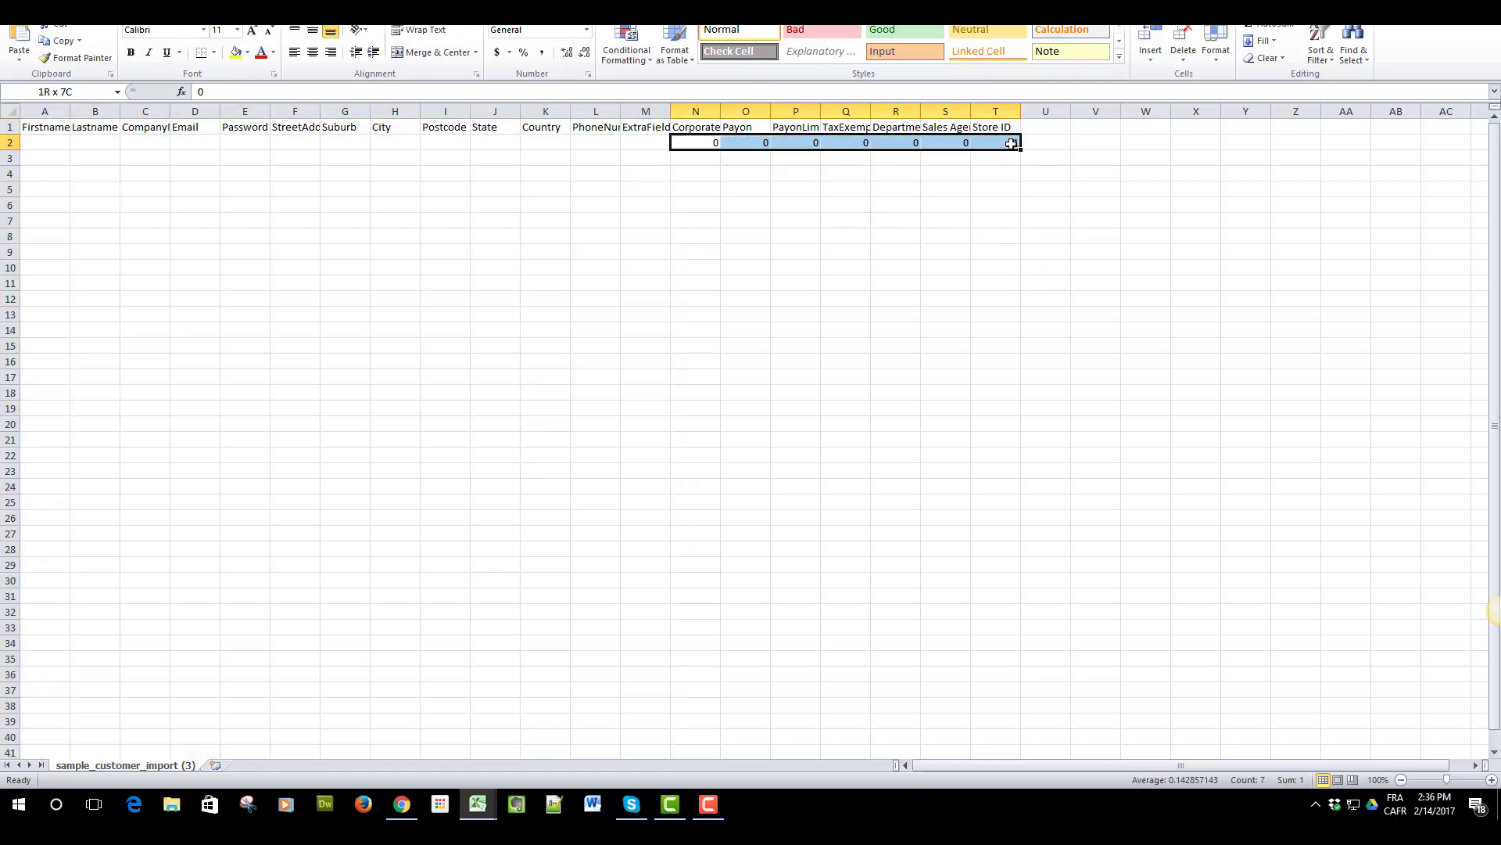
pyautogui.hotkey('ctrl', 'c')
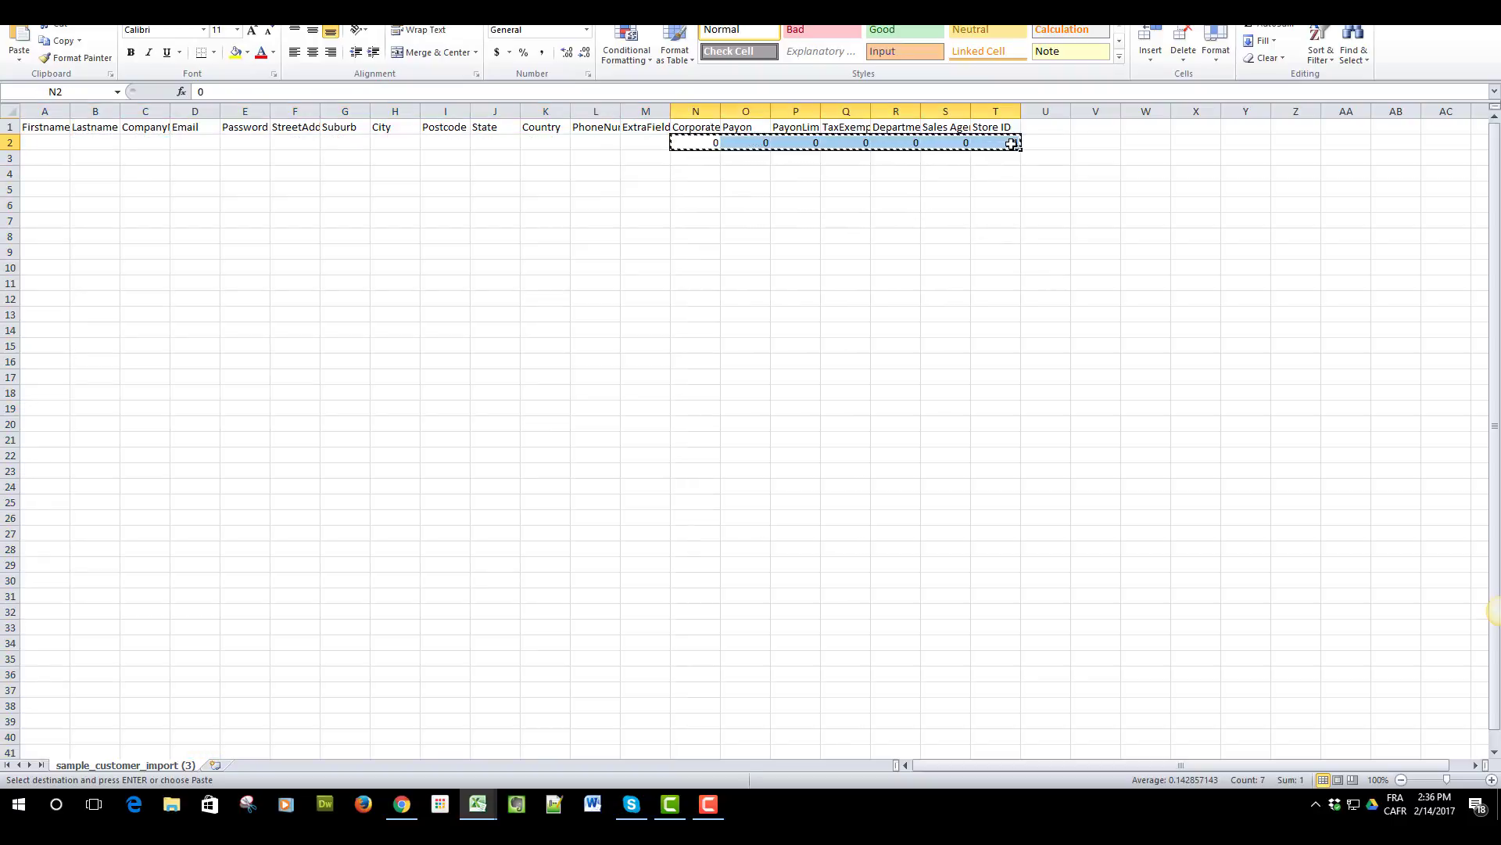
pyautogui.hotkey('shift', 'Down')
pyautogui.hotkey('shift', 'Down')
pyautogui.hotkey('shift', 'Down')
pyautogui.hotkey('shift', 'Down')
pyautogui.hotkey('shift', 'Down')
pyautogui.hotkey('shift', 'Down')
pyautogui.hotkey('shift', 'Down')
pyautogui.hotkey('shift', 'Down')
pyautogui.hotkey('shift', 'Down')
pyautogui.hotkey('shift', 'Down')
pyautogui.hotkey('shift', 'Down')
pyautogui.hotkey('shift', 'Down')
pyautogui.hotkey('shift', 'Down')
pyautogui.hotkey('shift', 'Down')
pyautogui.hotkey('shift', 'Down')
pyautogui.hotkey('shift', 'Down')
pyautogui.hotkey('shift', 'Down')
pyautogui.hotkey('shift', 'Down')
pyautogui.hotkey('shift', 'Down')
pyautogui.hotkey('shift', 'Down')
pyautogui.hotkey('shift', 'Down')
pyautogui.hotkey('shift', 'Down')
pyautogui.hotkey('shift', 'Down')
pyautogui.hotkey('shift', 'Down')
pyautogui.hotkey('shift', 'Down')
pyautogui.hotkey('shift', 'Down')
pyautogui.hotkey('shift', 'Down')
pyautogui.hotkey('shift', 'Down')
pyautogui.hotkey('shift', 'Down')
pyautogui.hotkey('shift', 'Down')
pyautogui.hotkey('shift', 'Down')
pyautogui.hotkey('shift', 'Down')
pyautogui.hotkey('shift', 'Down')
pyautogui.hotkey('shift', 'Down')
pyautogui.hotkey('shift', 'Down')
pyautogui.hotkey('shift', 'Down')
pyautogui.hotkey('shift', 'Down')
pyautogui.hotkey('shift', 'Down')
pyautogui.hotkey('shift', 'Down')
pyautogui.hotkey('shift', 'Down')
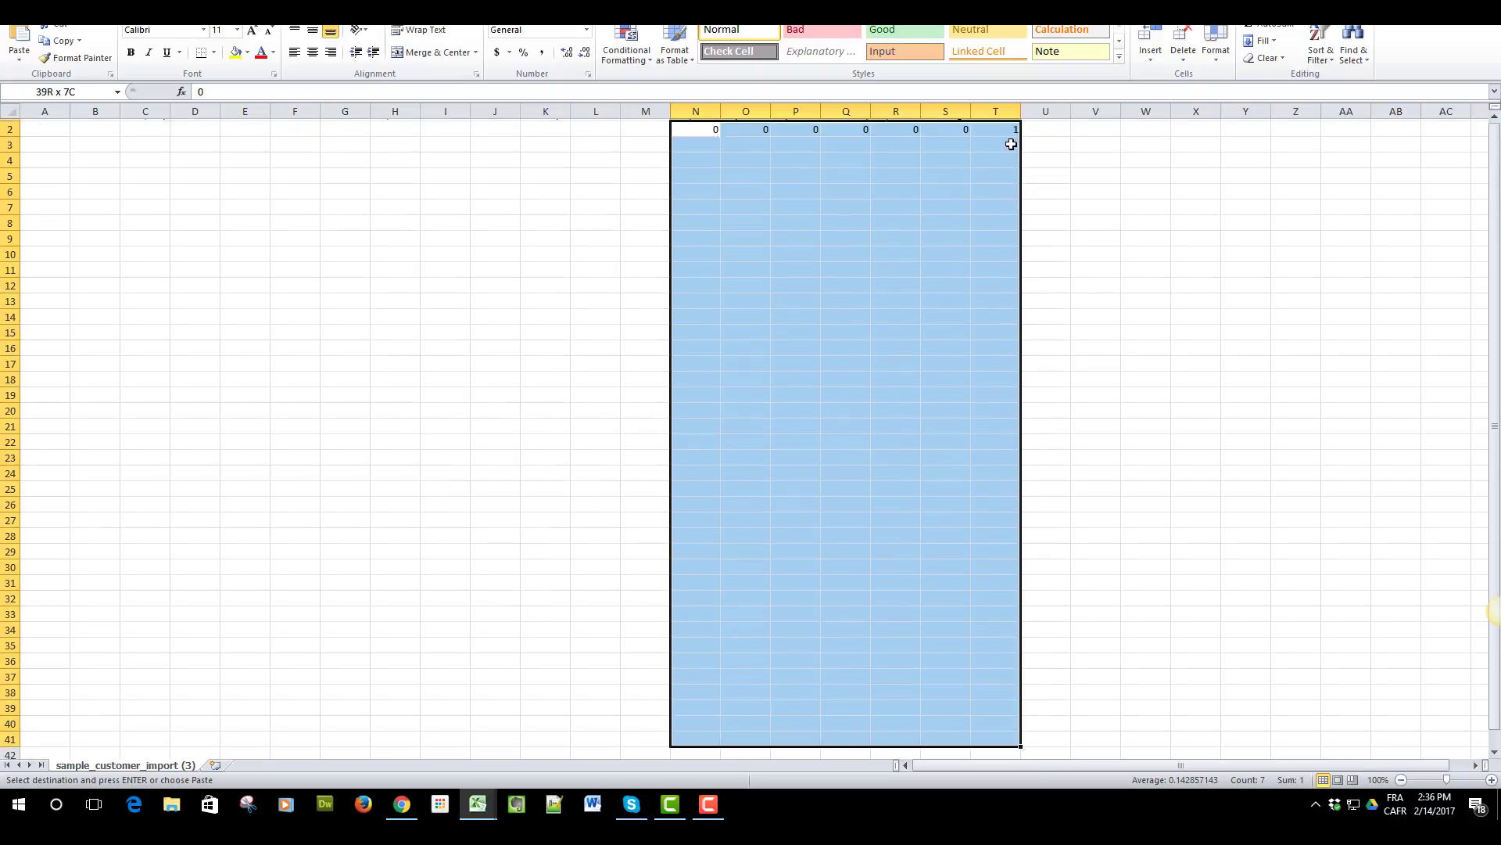
pyautogui.press('Return')
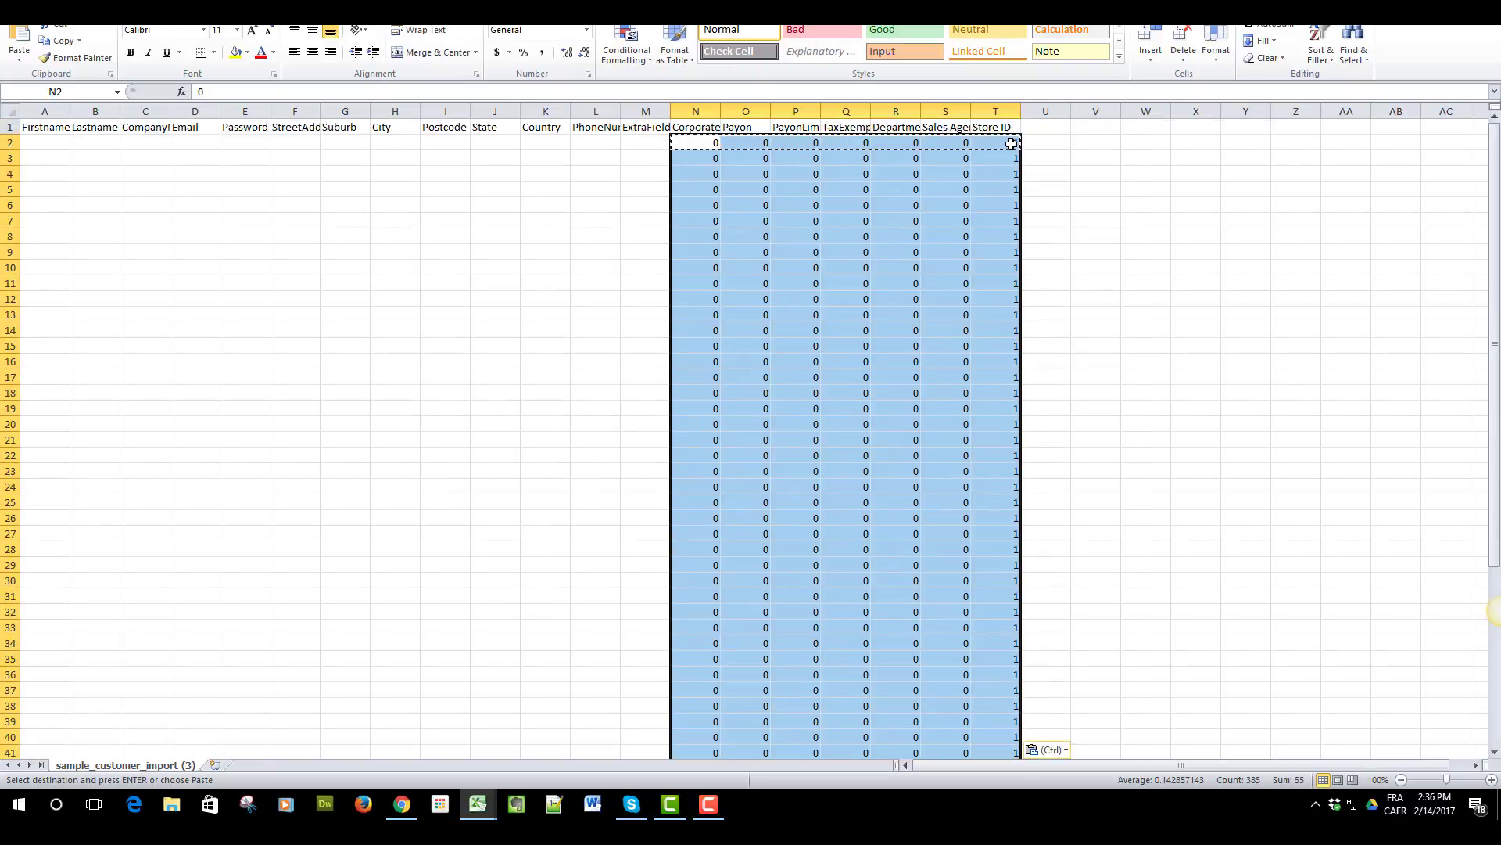
pyautogui.click(32, 142)
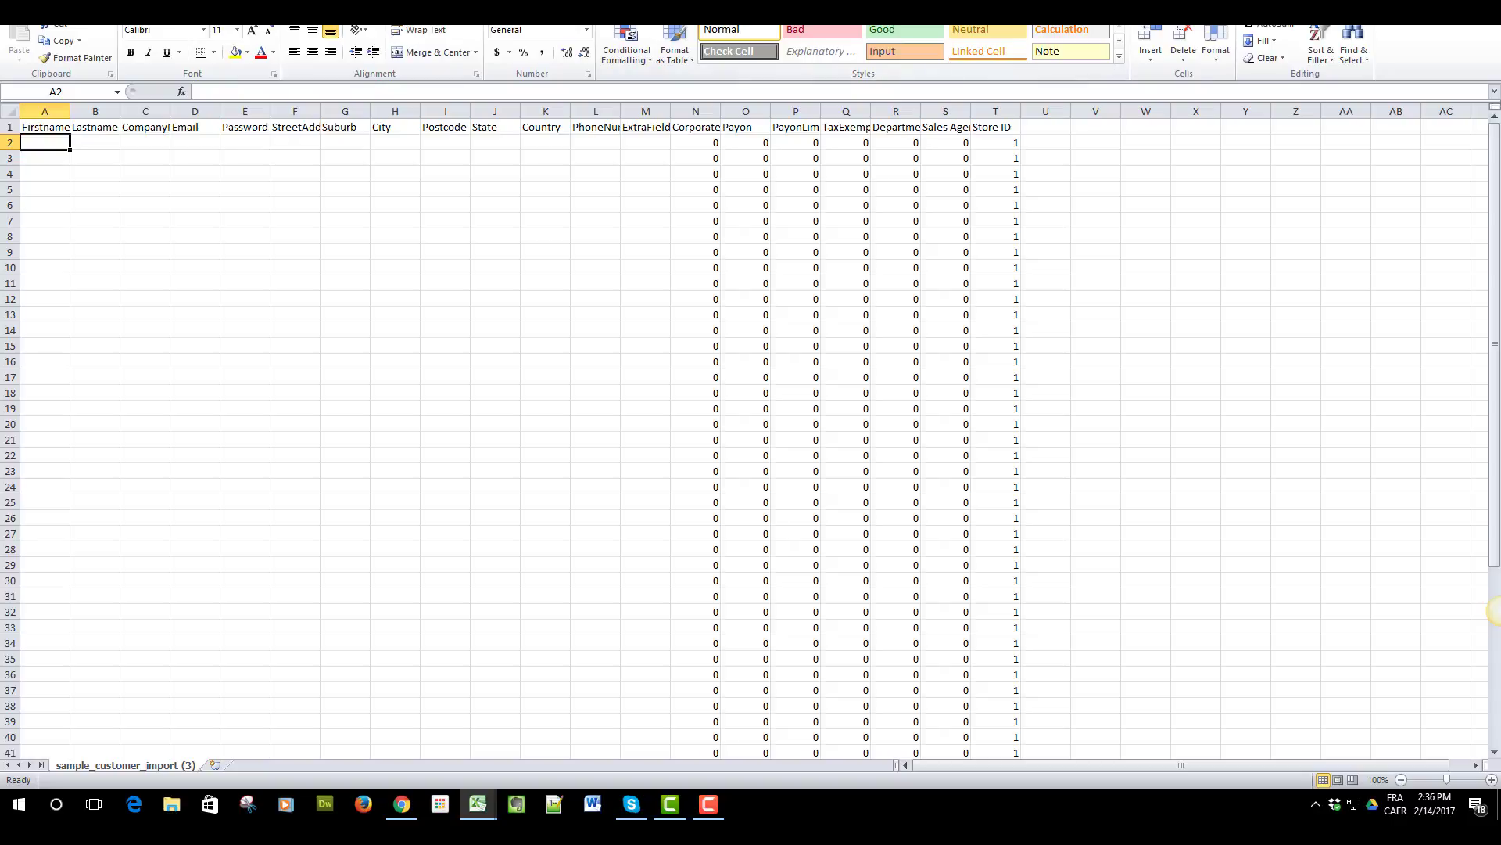
pyautogui.click(248, 139)
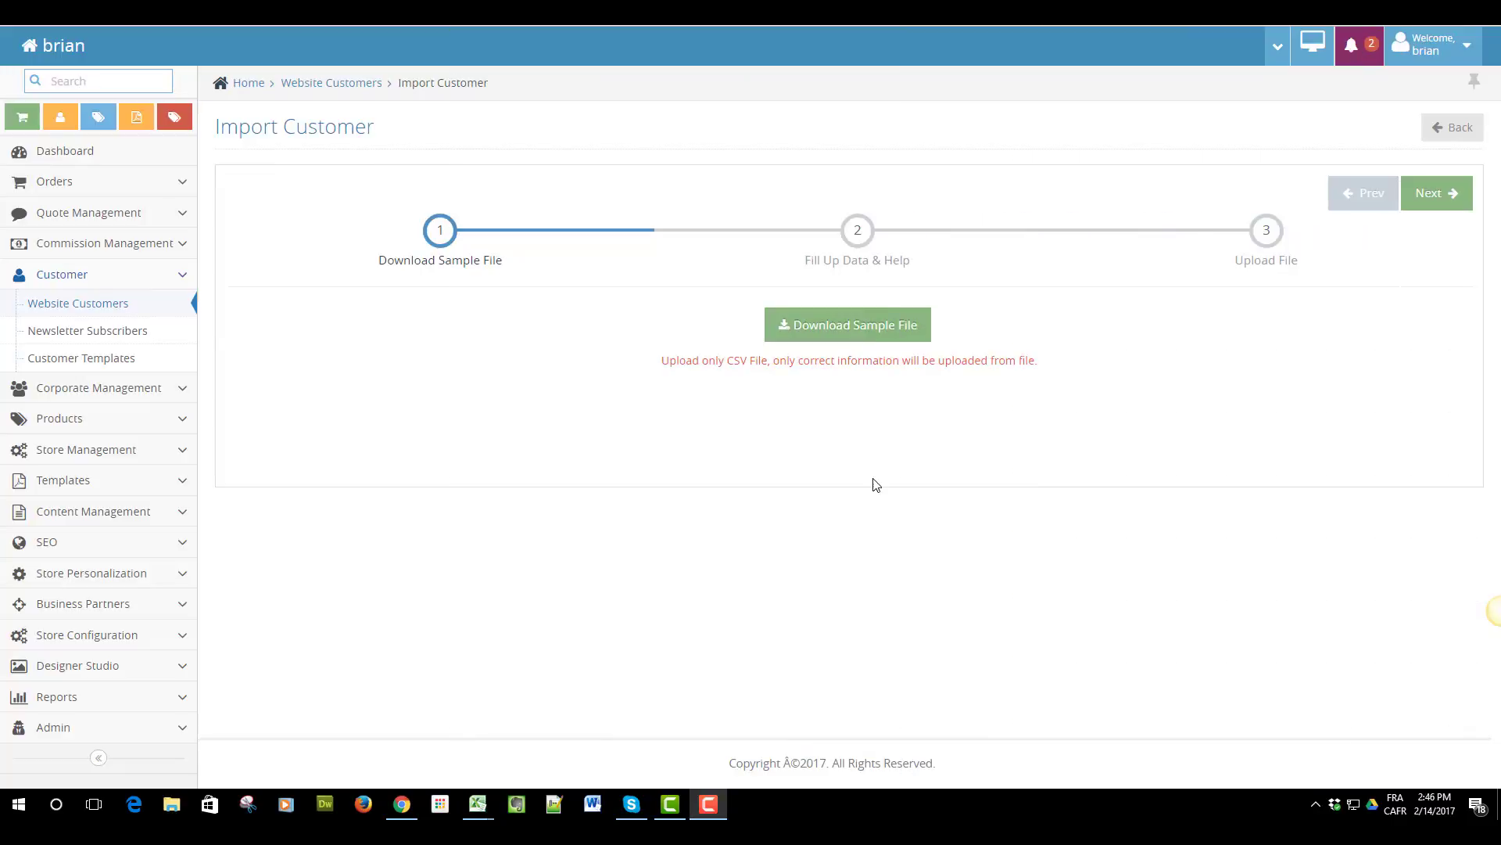
# Advance the customer import to Fill Up Data & Help and review the CSV field descriptions and requirements.
pyautogui.click(1432, 196)
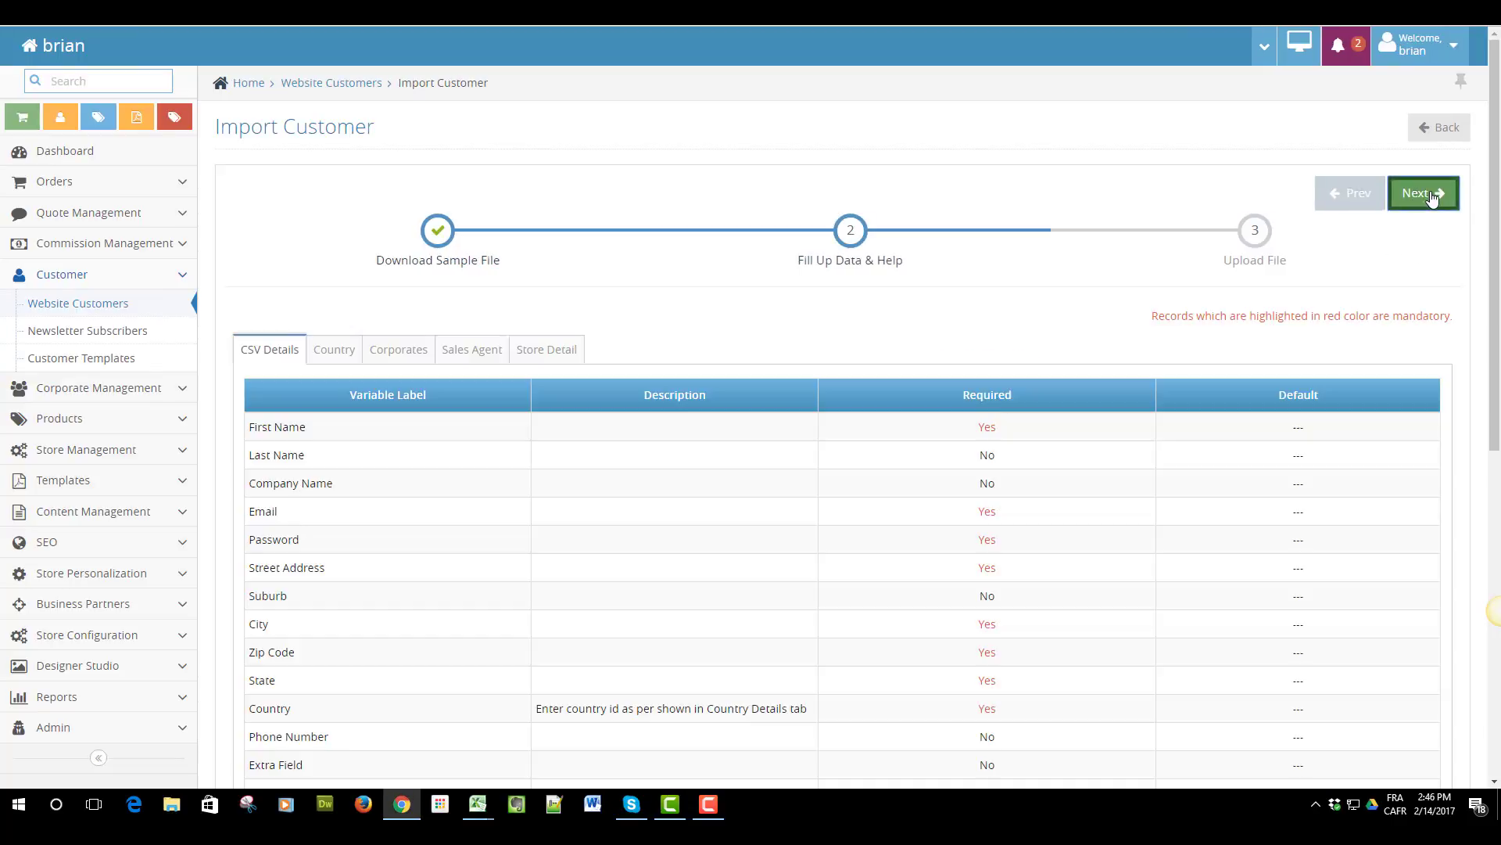
pyautogui.scroll(-3, 743, 299)
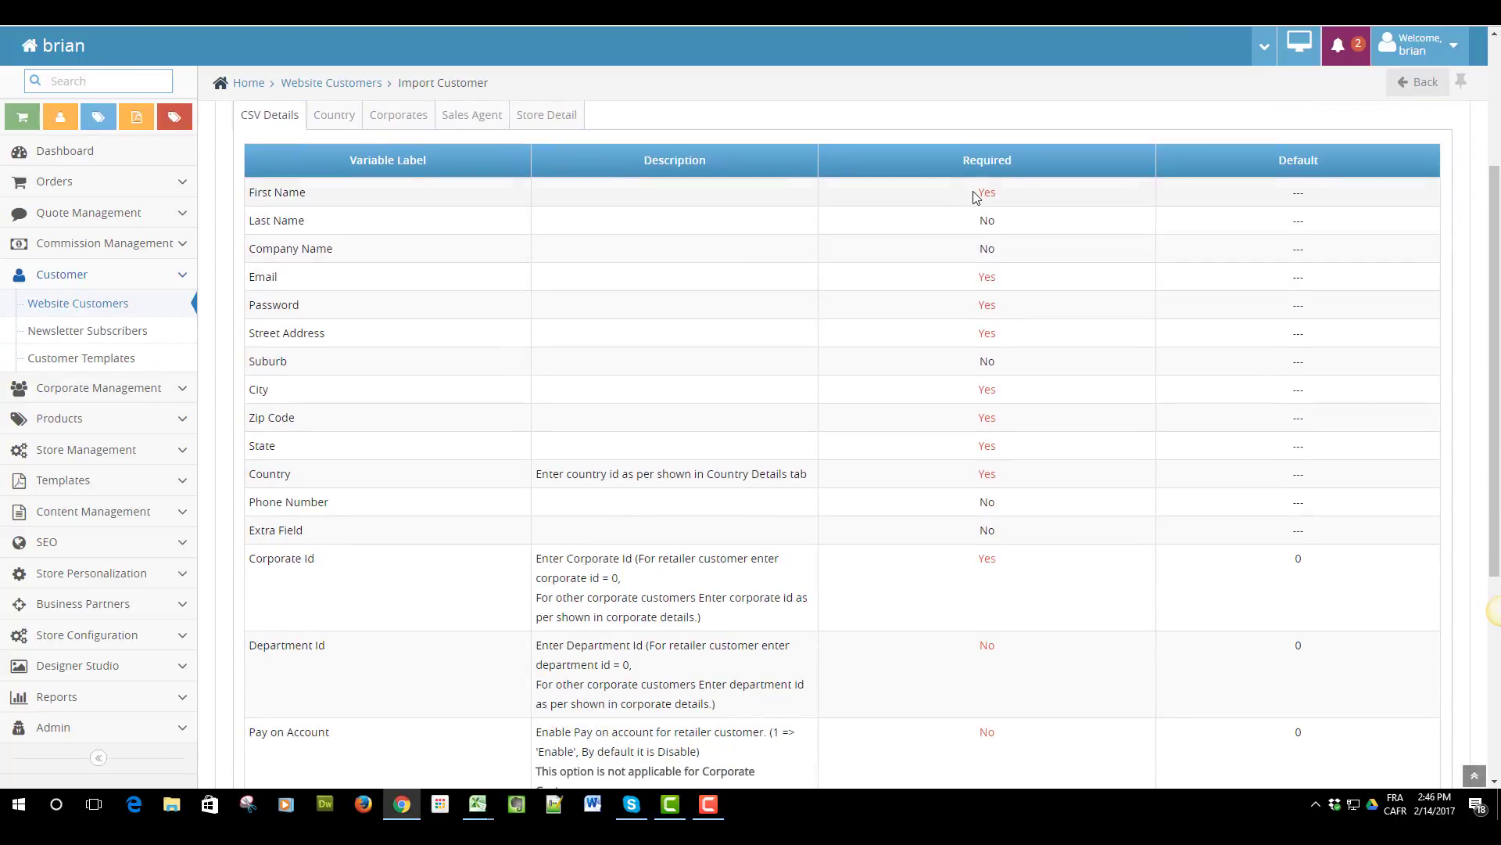
pyautogui.scroll(-3, 634, 553)
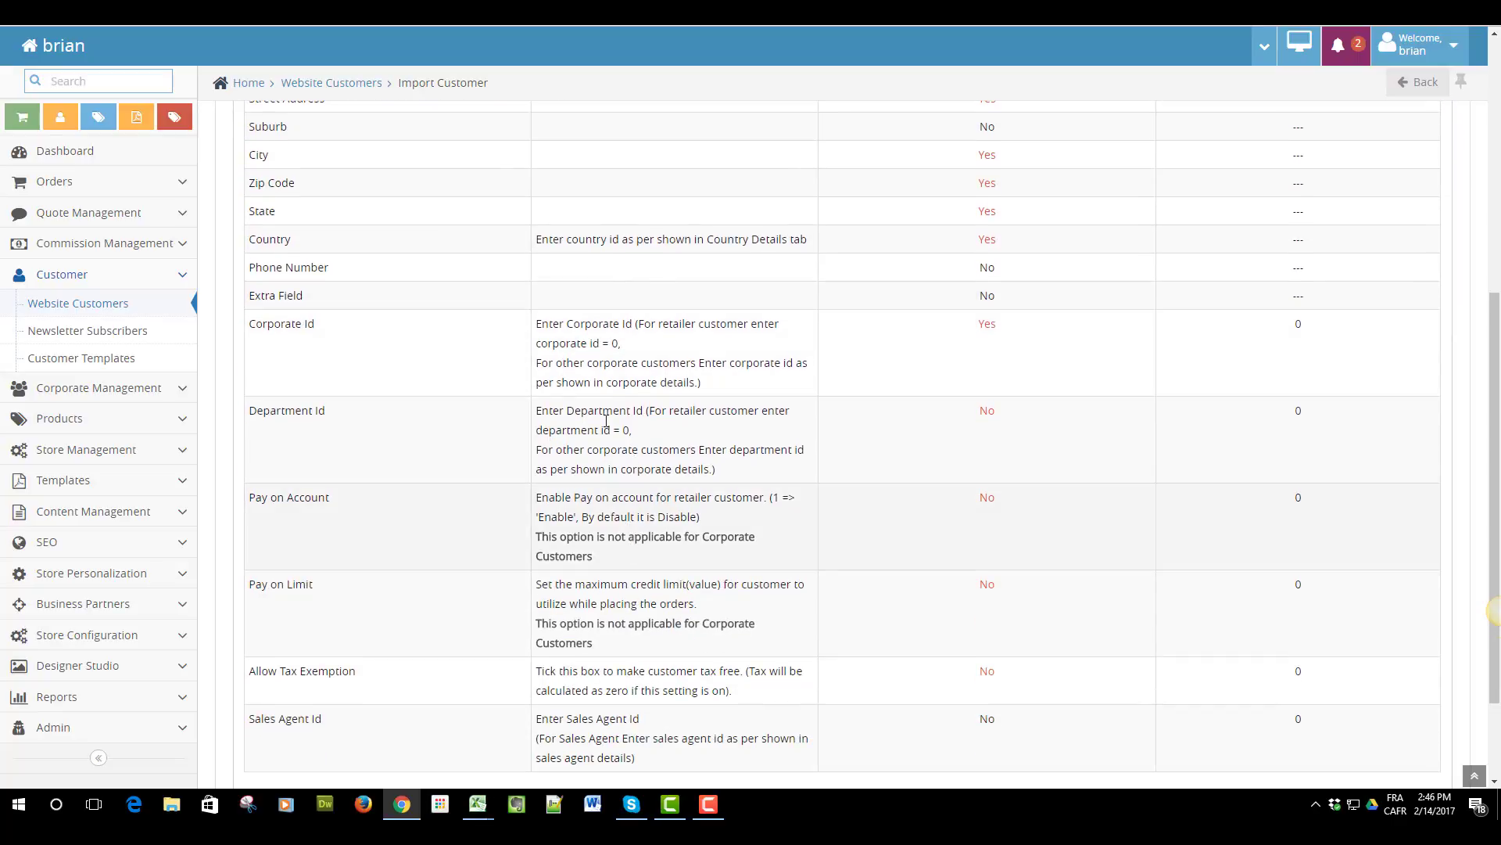
pyautogui.scroll(-2, 1264, 337)
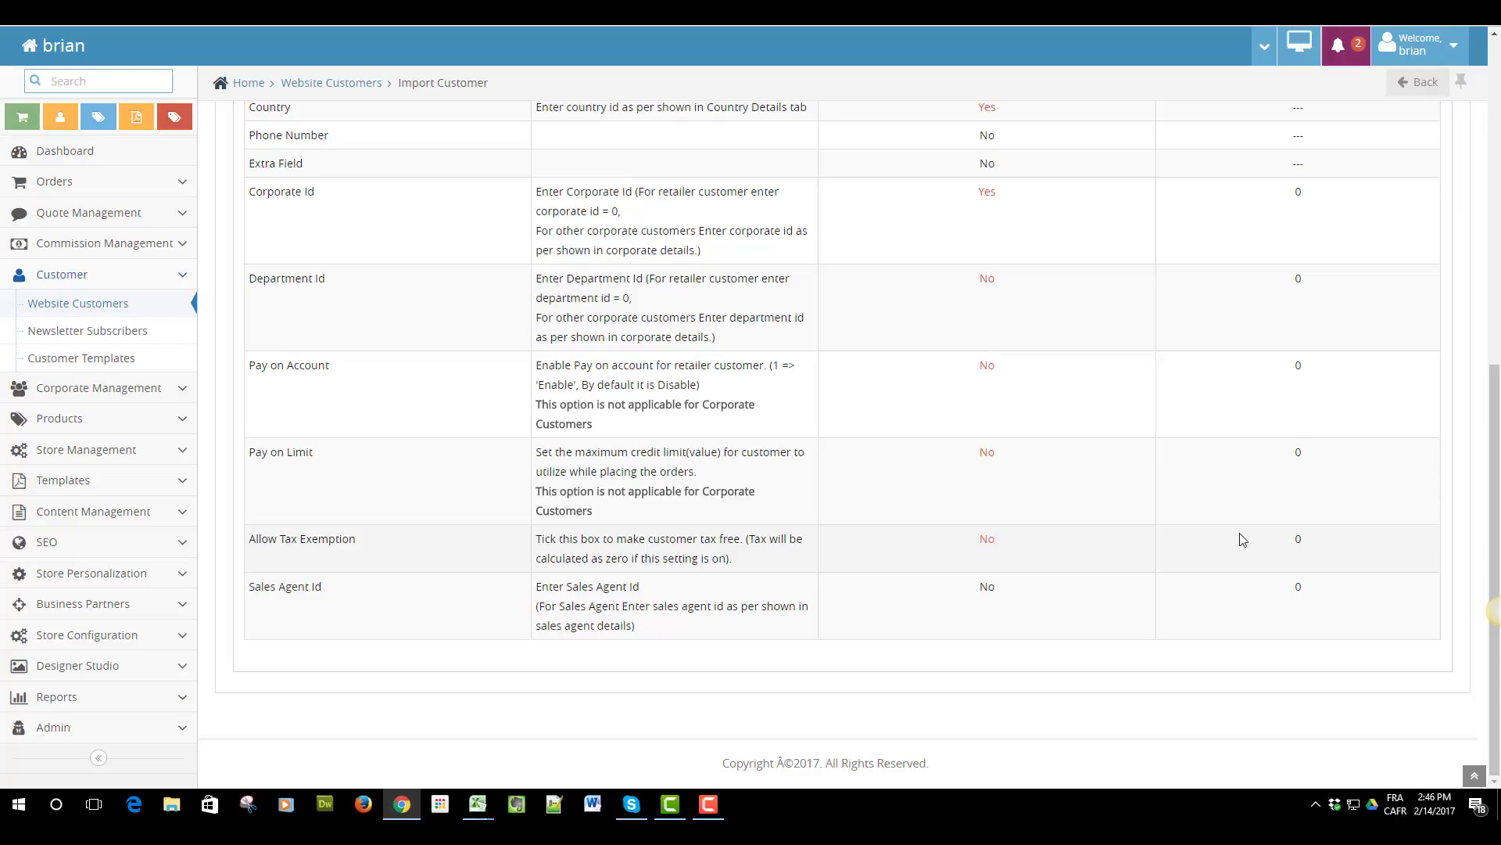
pyautogui.scroll(8, 1243, 540)
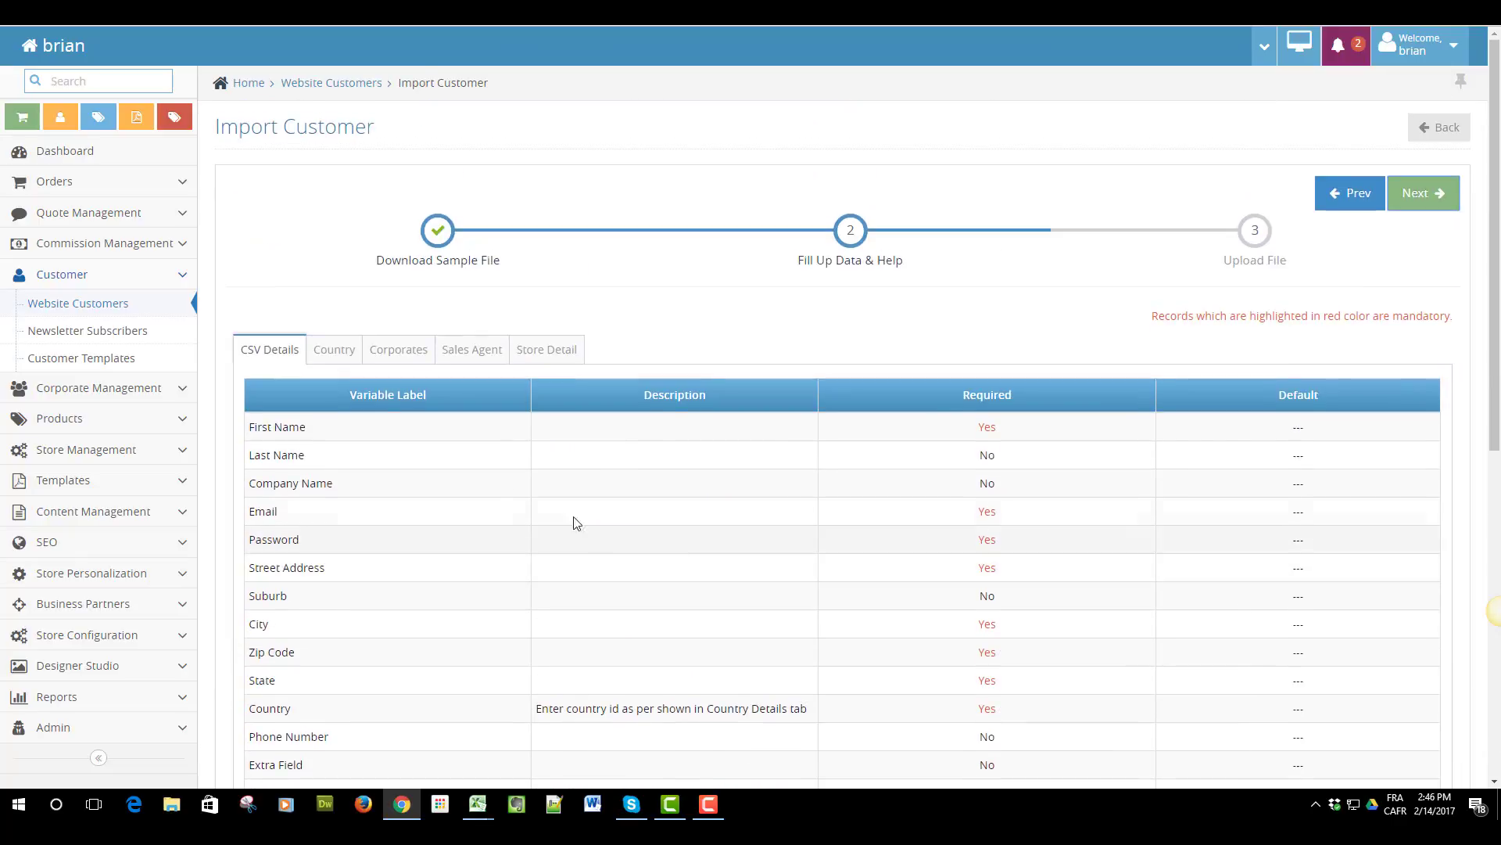
# Check the reference lists for country, corporates, sales agents and store details, and return to the CSV details.
pyautogui.click(313, 347)
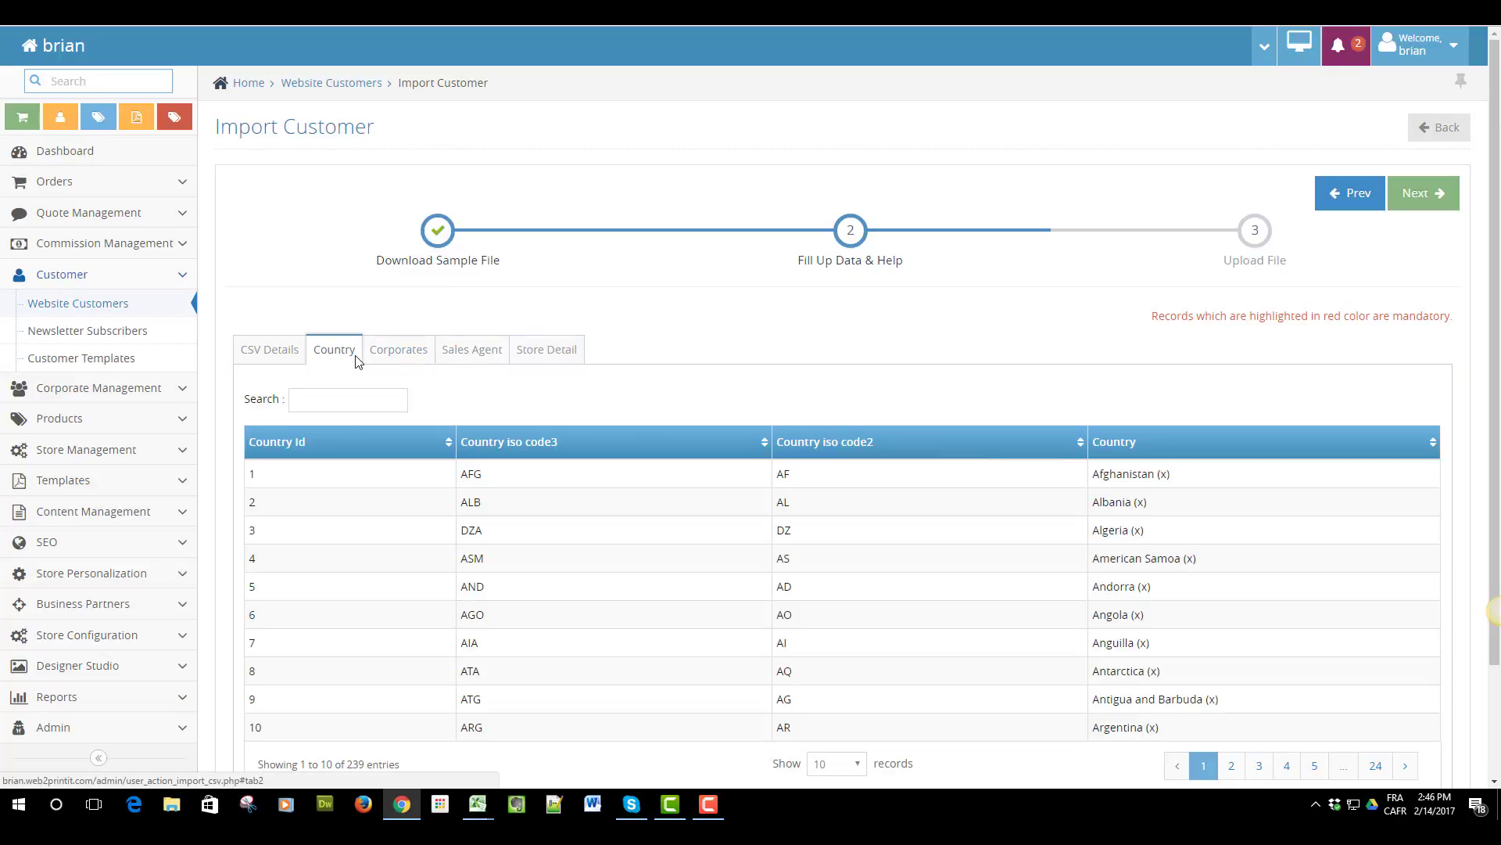
pyautogui.click(391, 360)
pyautogui.click(471, 354)
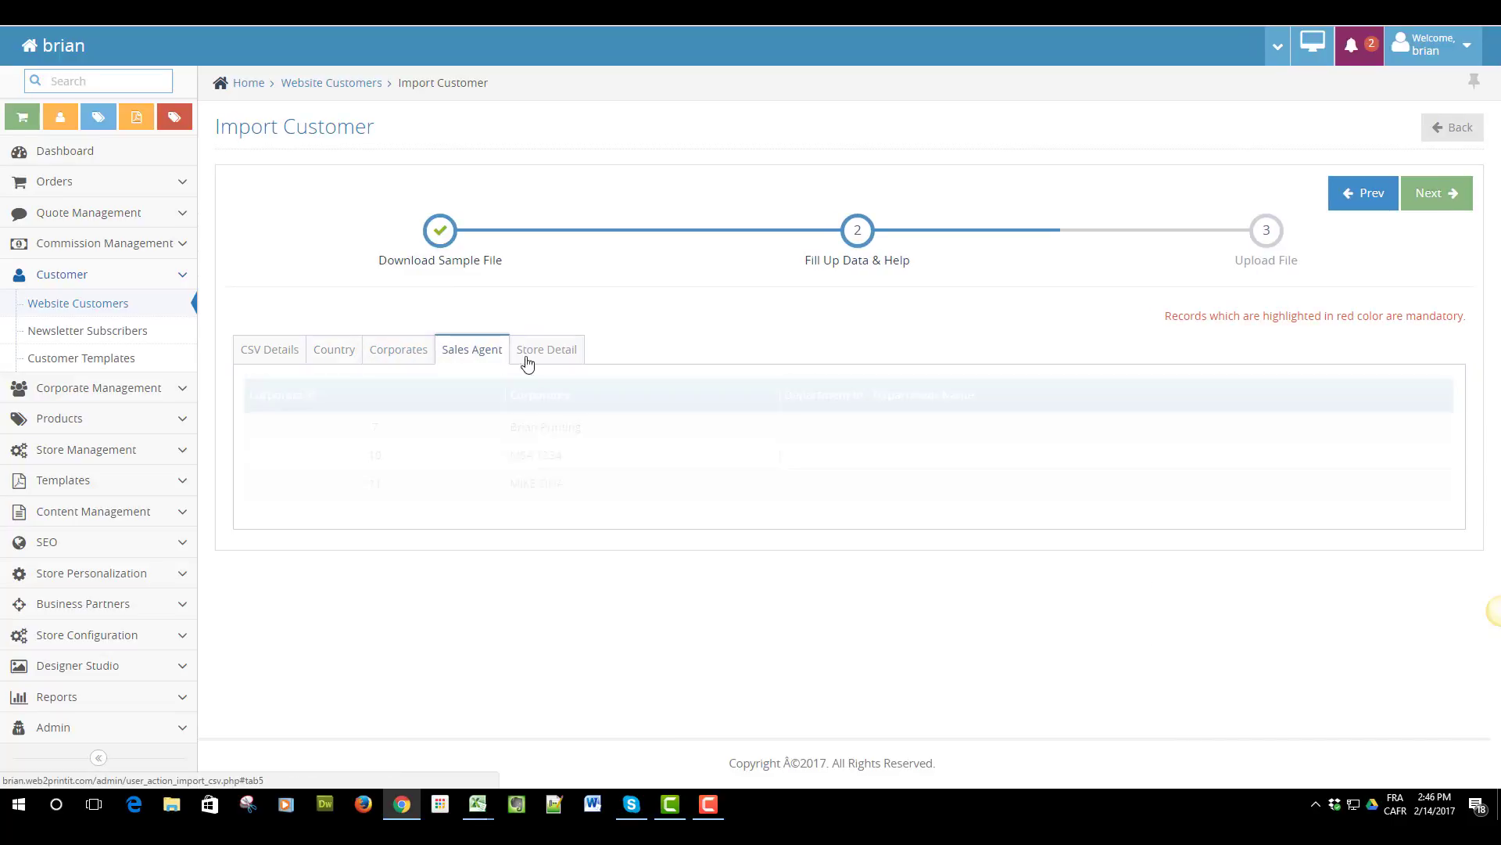
pyautogui.click(556, 357)
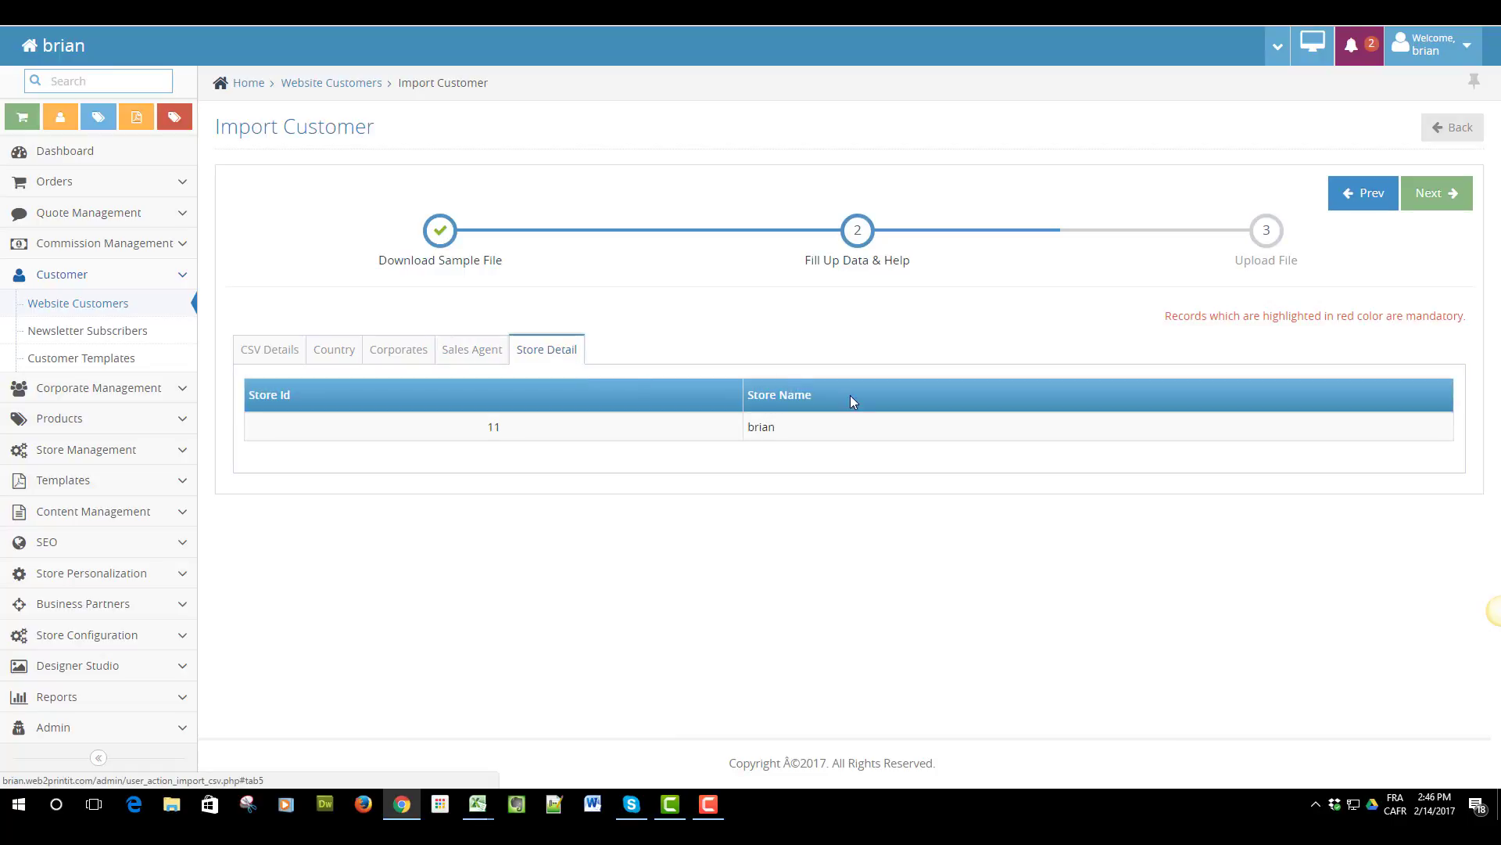
pyautogui.click(269, 354)
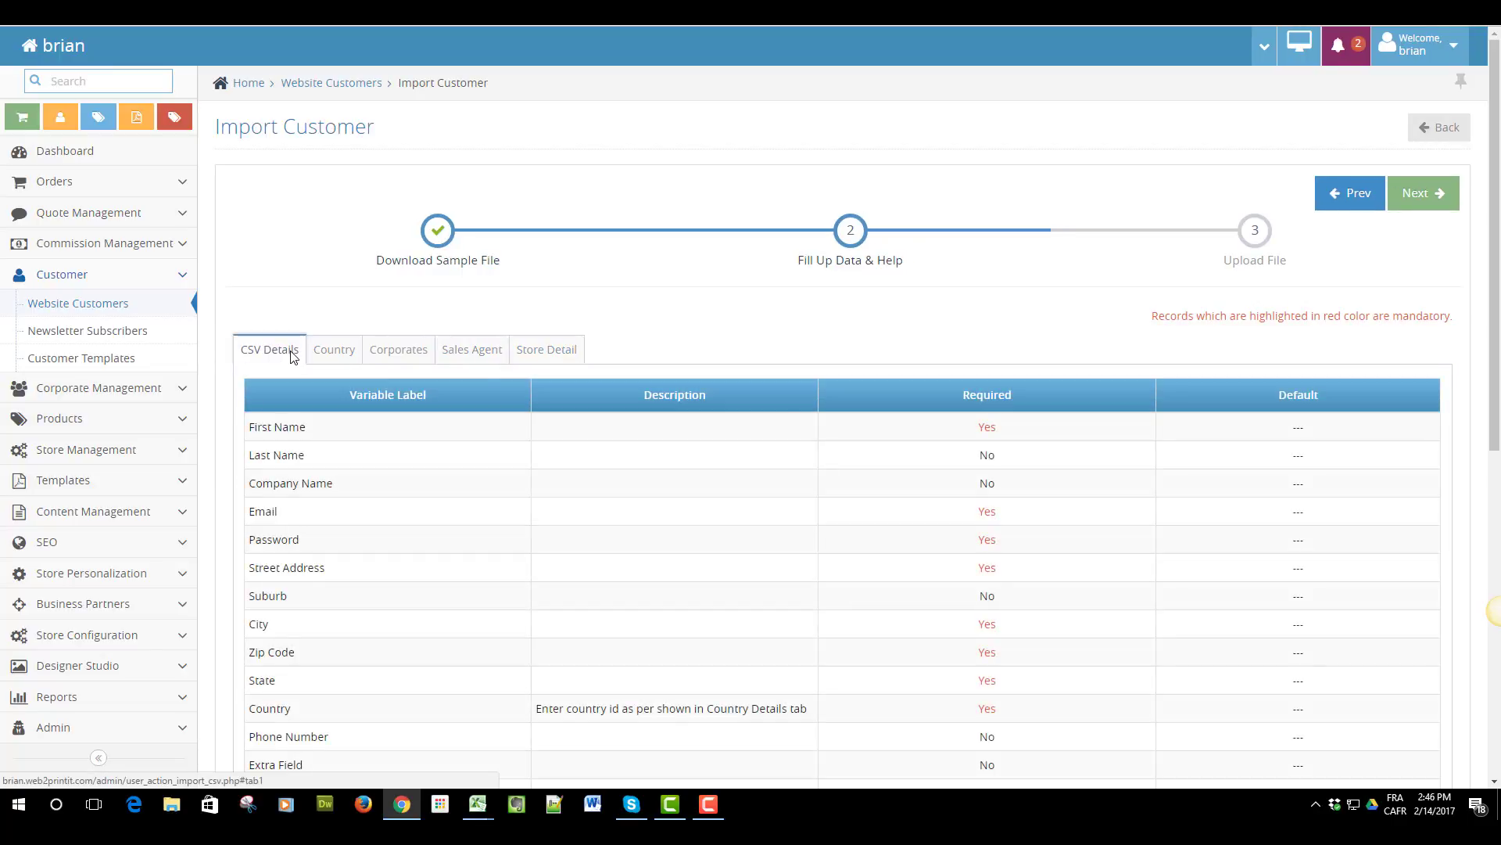
# Advance the customer import to the Upload File stage, and return to the website customers list.
pyautogui.click(1421, 197)
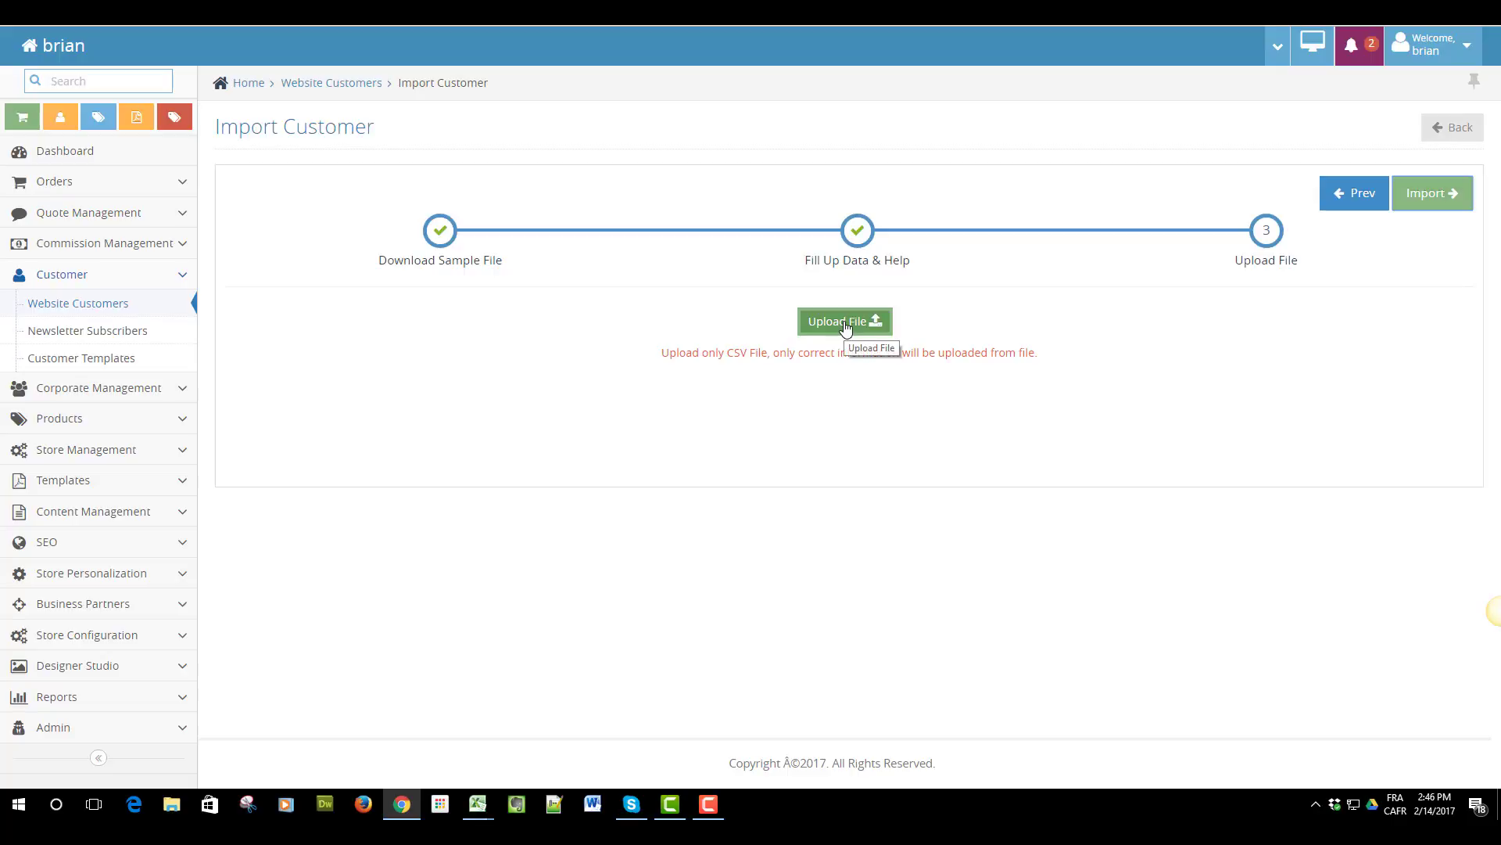
pyautogui.click(74, 306)
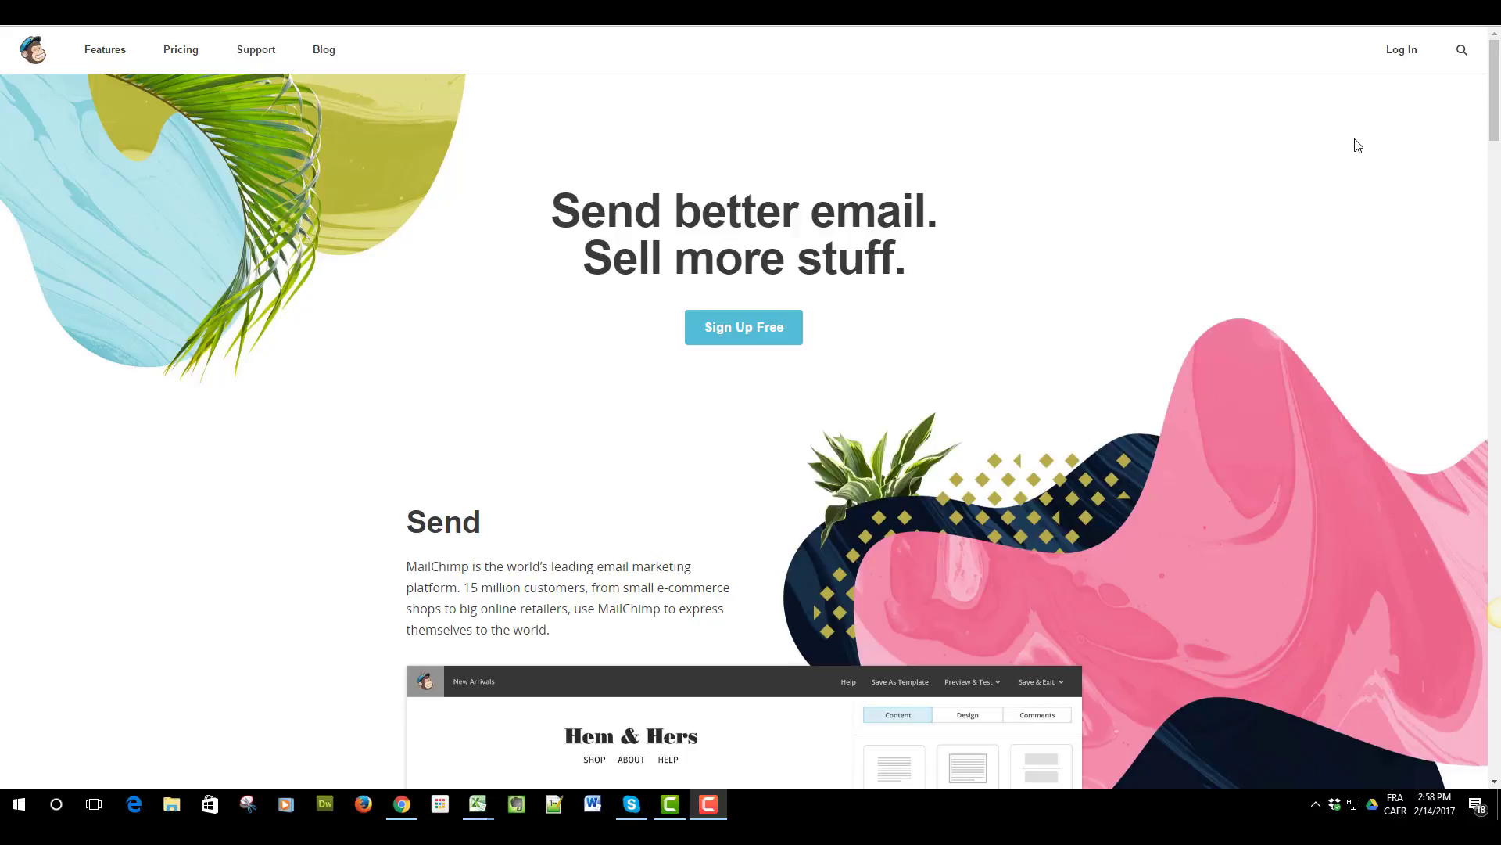
# Log in to MailChimp with the saved account credentials.
pyautogui.click(1407, 53)
pyautogui.click(1407, 53)
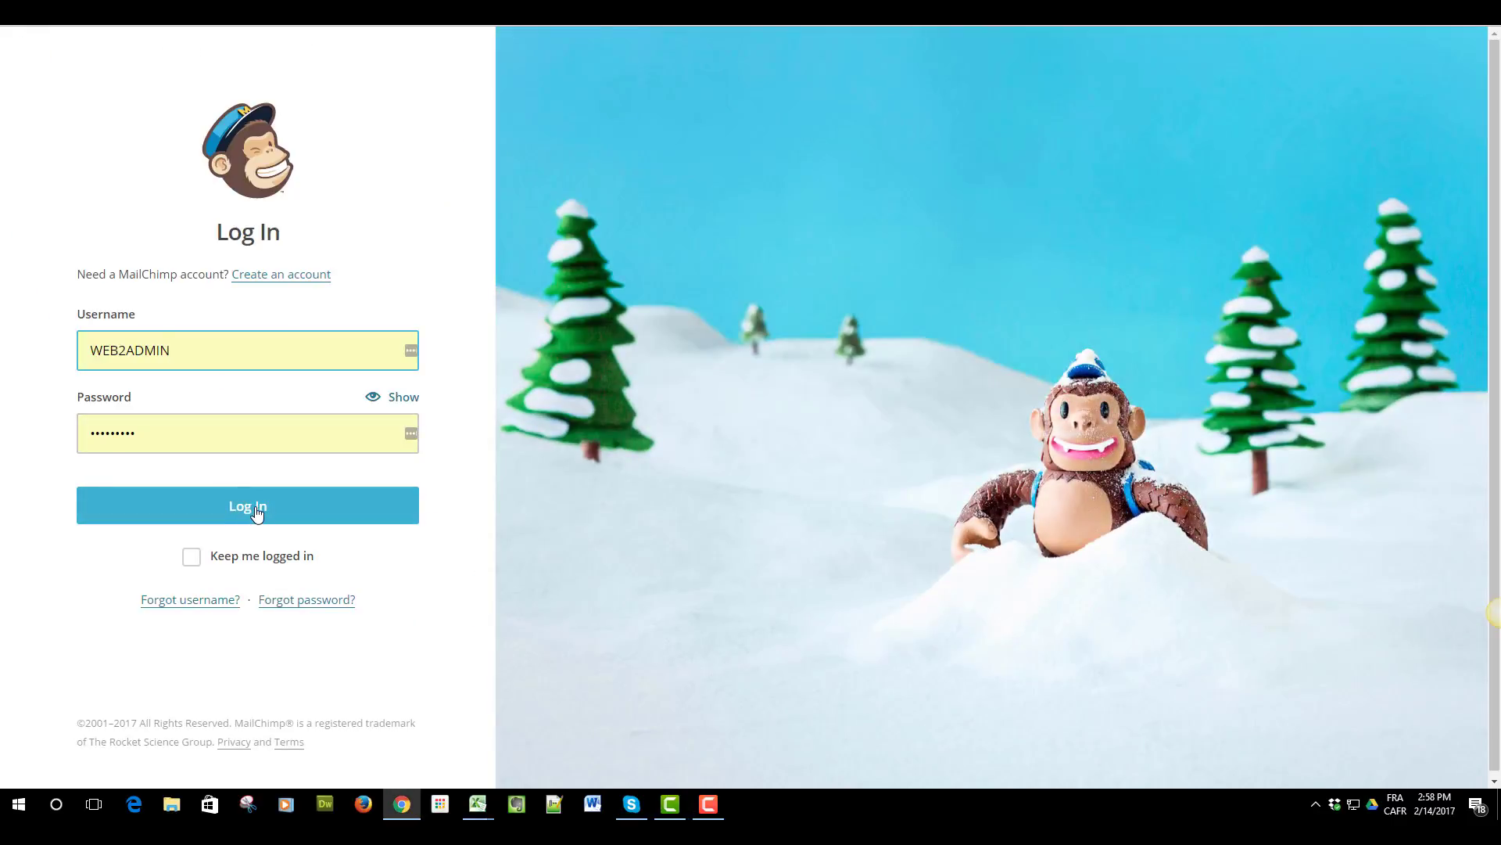
pyautogui.click(258, 512)
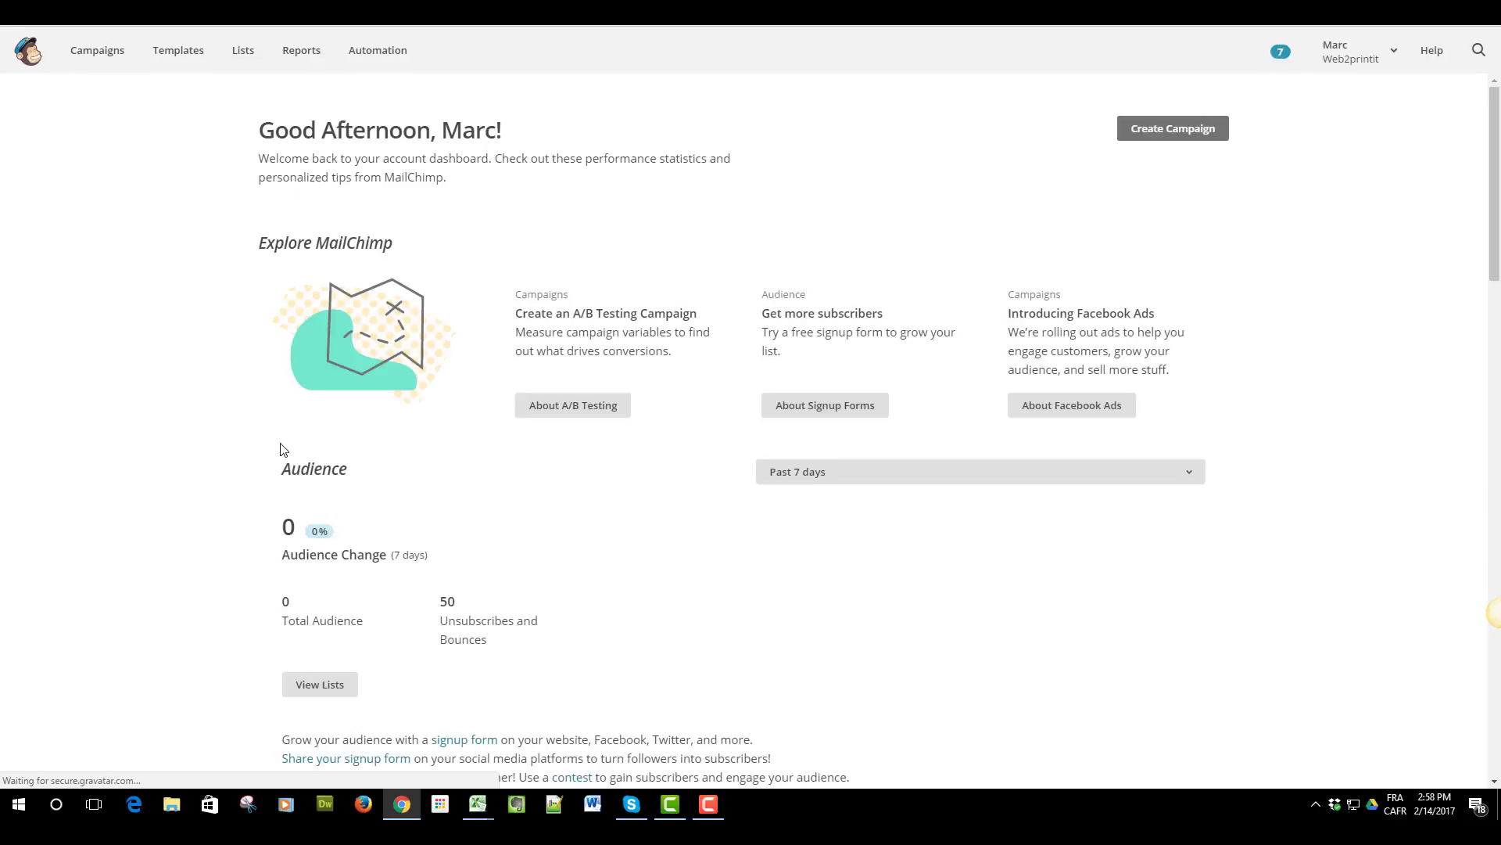
# Open the campaigns list and look through the sent campaigns' subscriber, open and click figures.
pyautogui.click(100, 53)
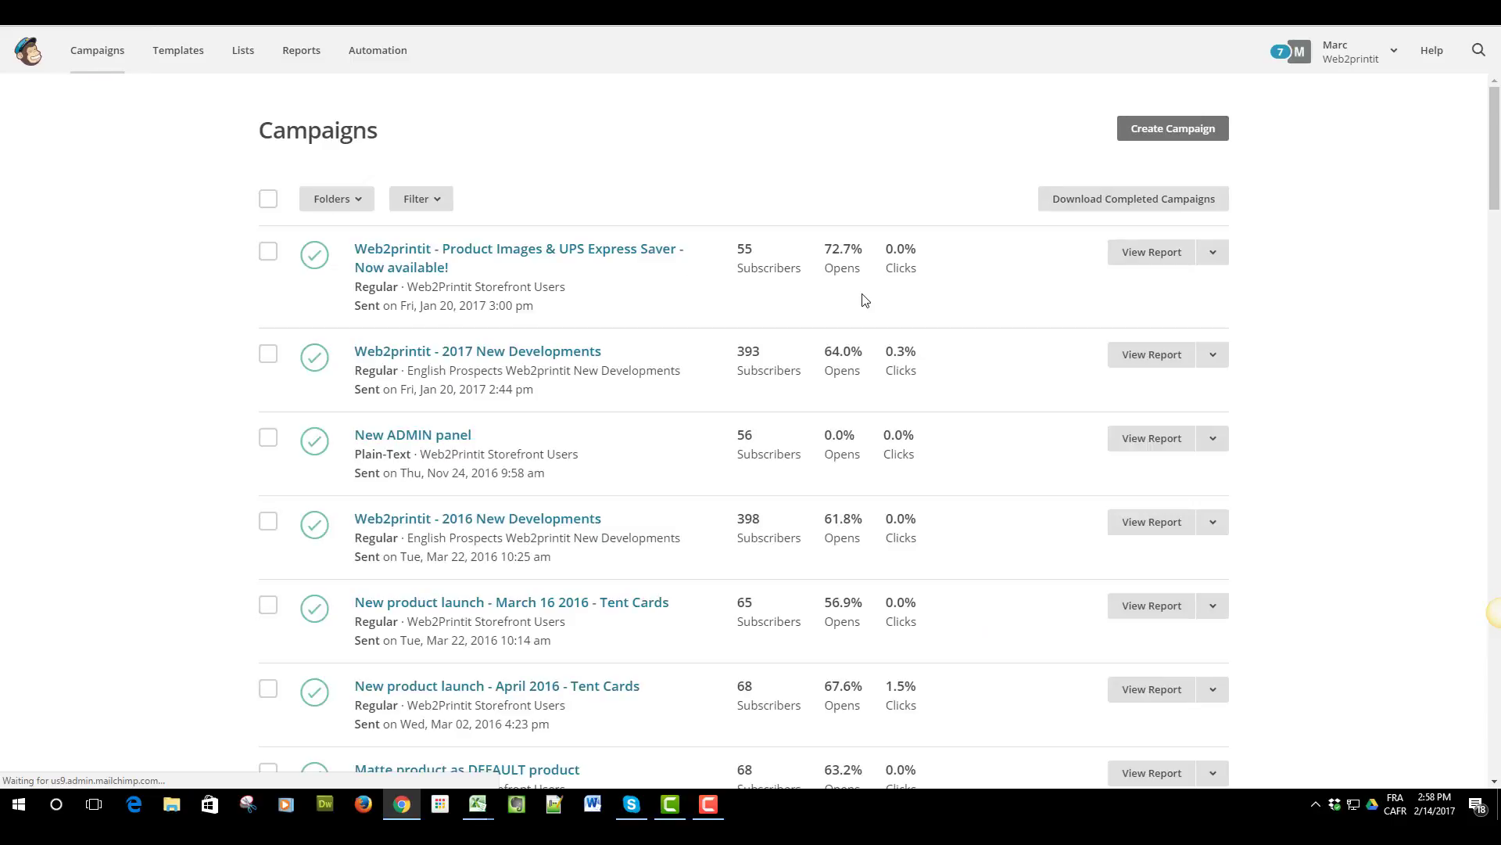
pyautogui.scroll(-12, 798, 370)
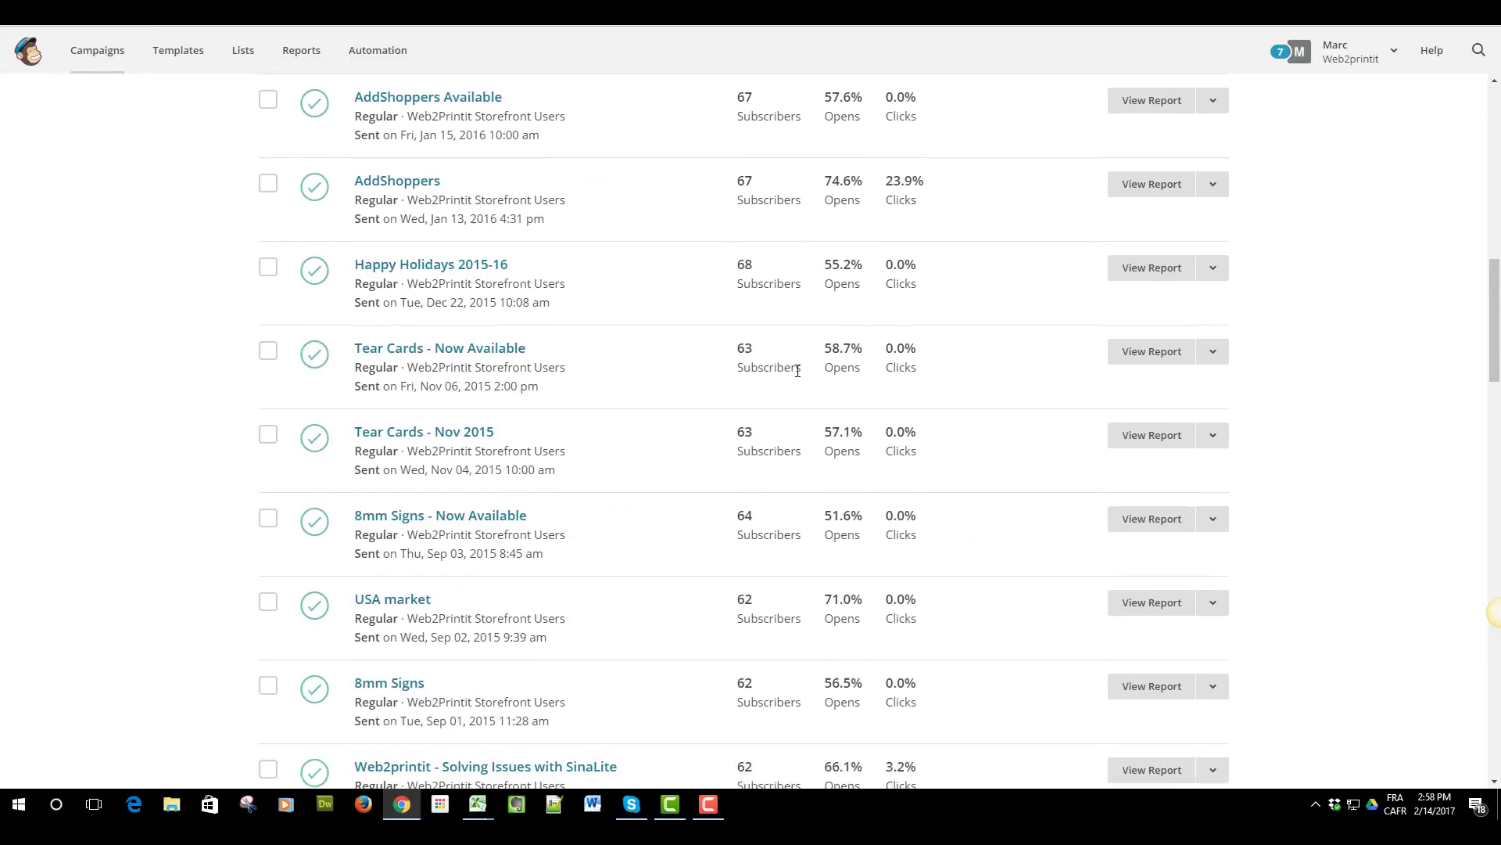
pyautogui.scroll(12, 798, 377)
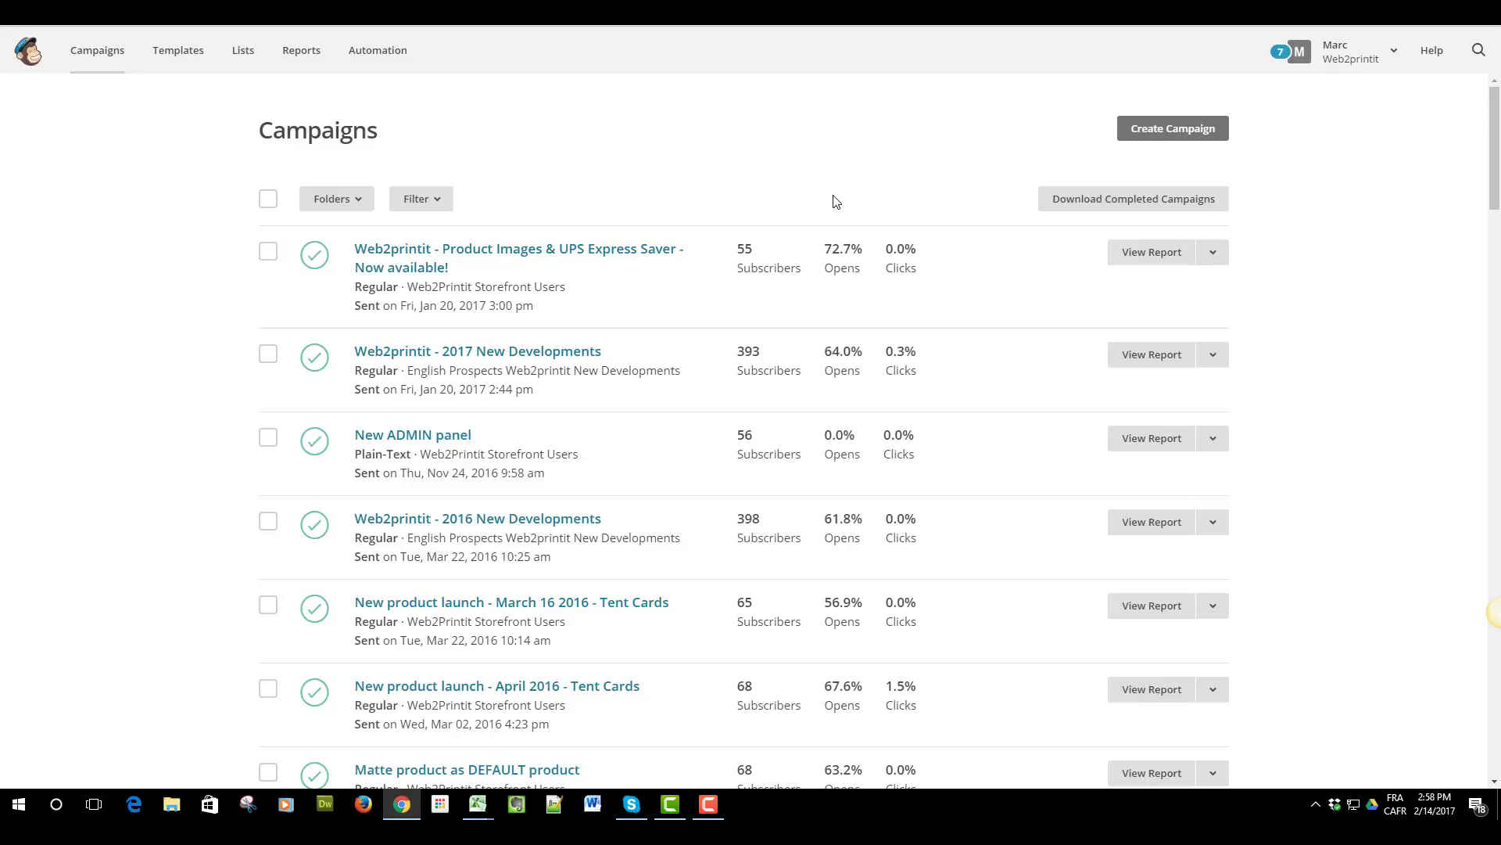
pyautogui.scroll(-3, 821, 375)
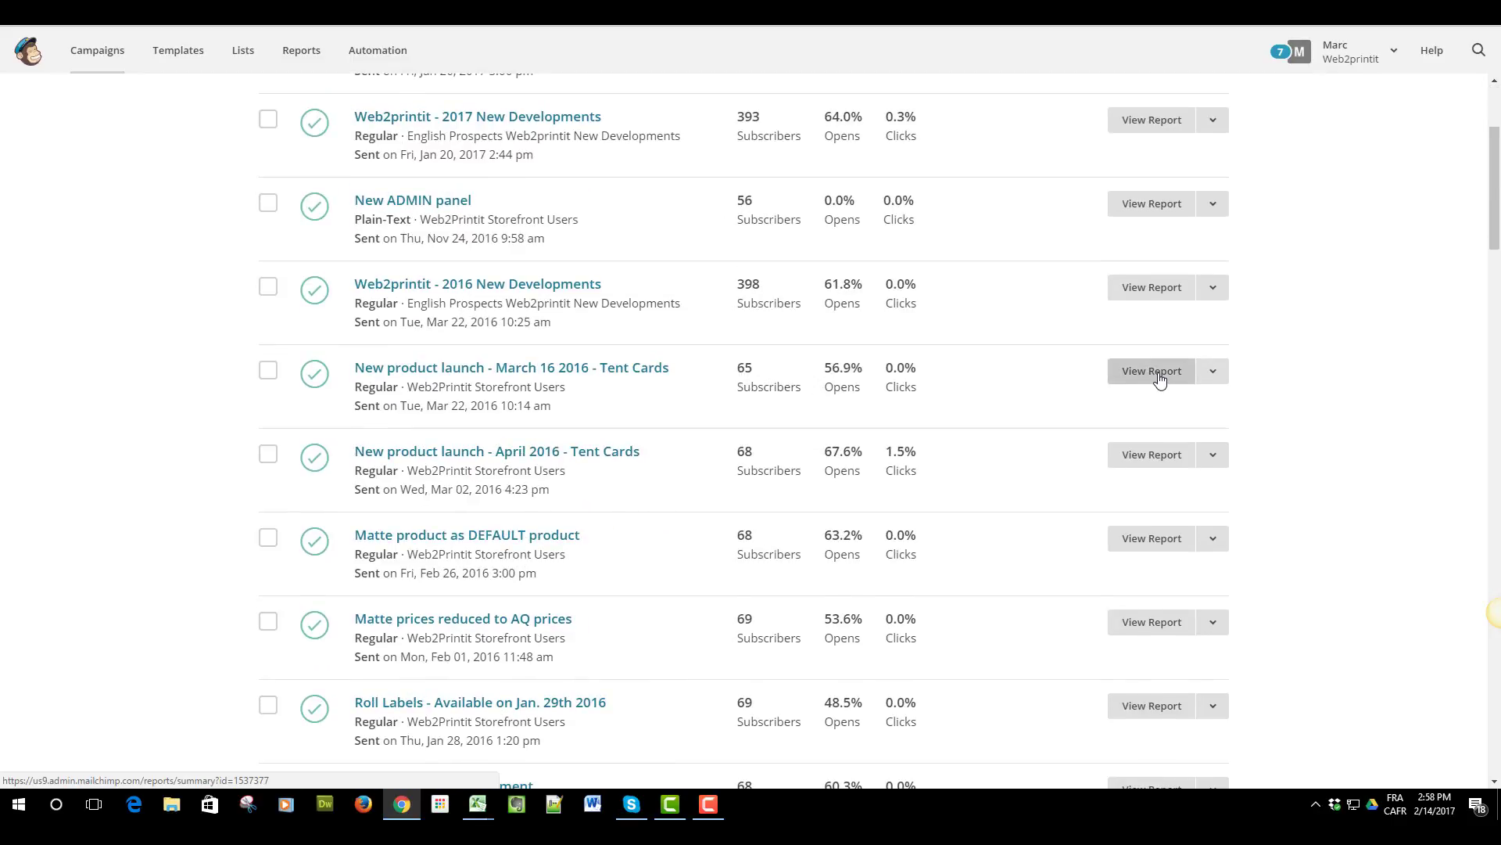
pyautogui.scroll(3, 1160, 379)
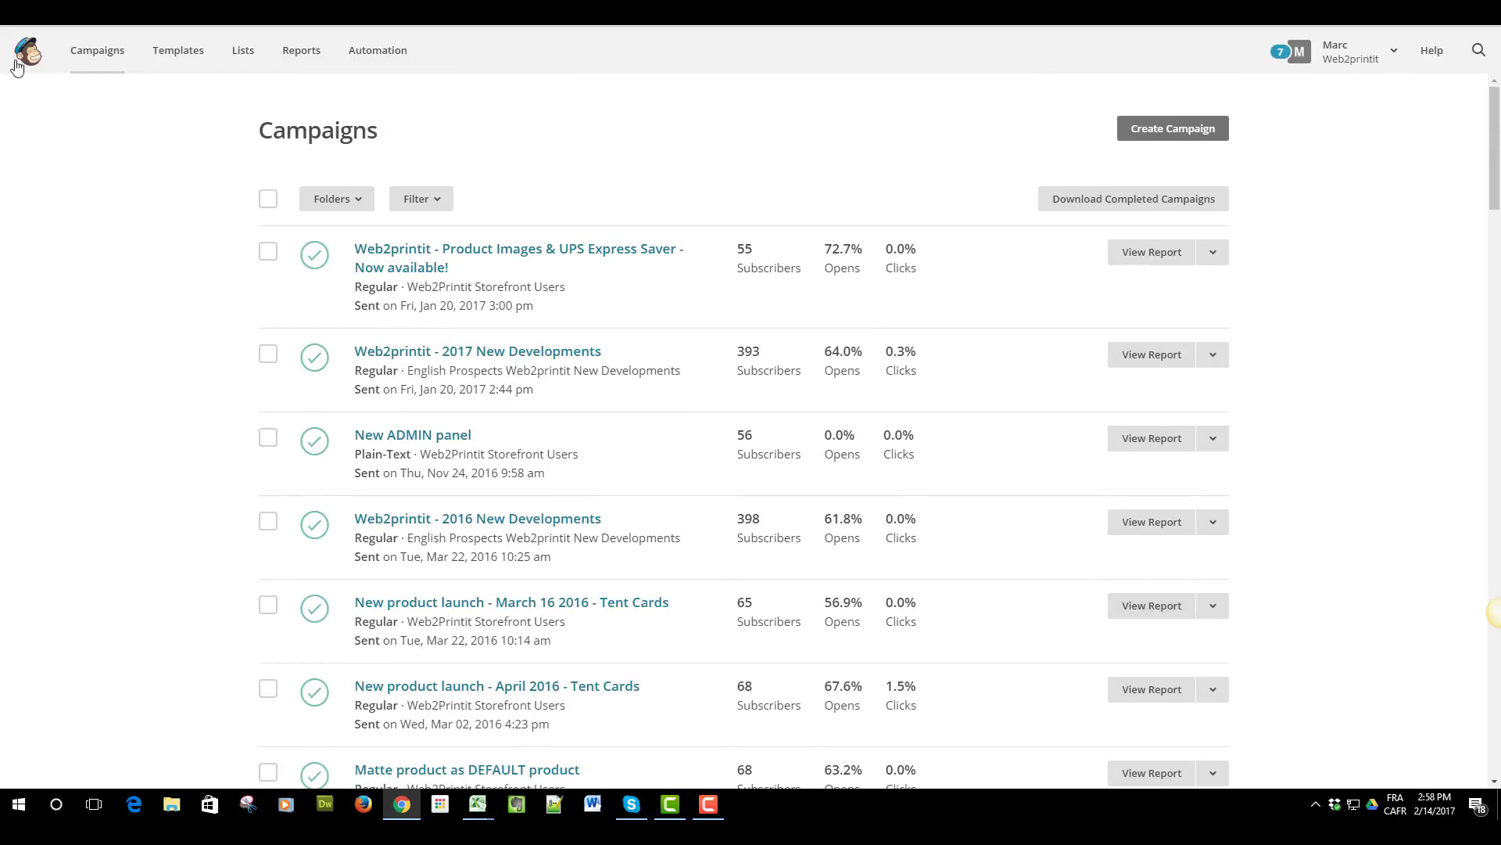
# Create a new campaign named Test with the Regular campaign type.
pyautogui.click(86, 61)
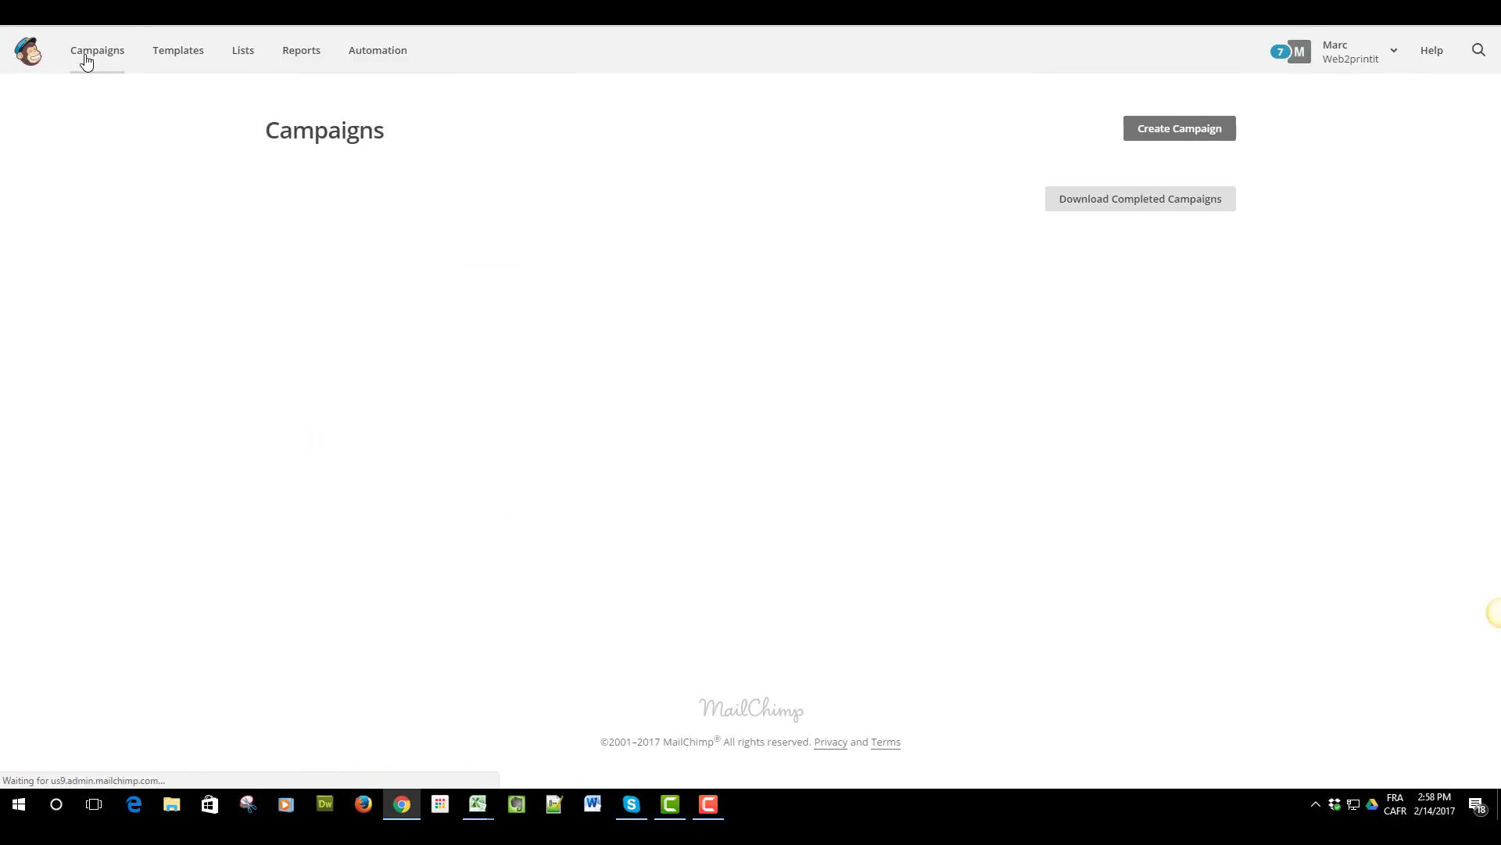
pyautogui.click(1158, 135)
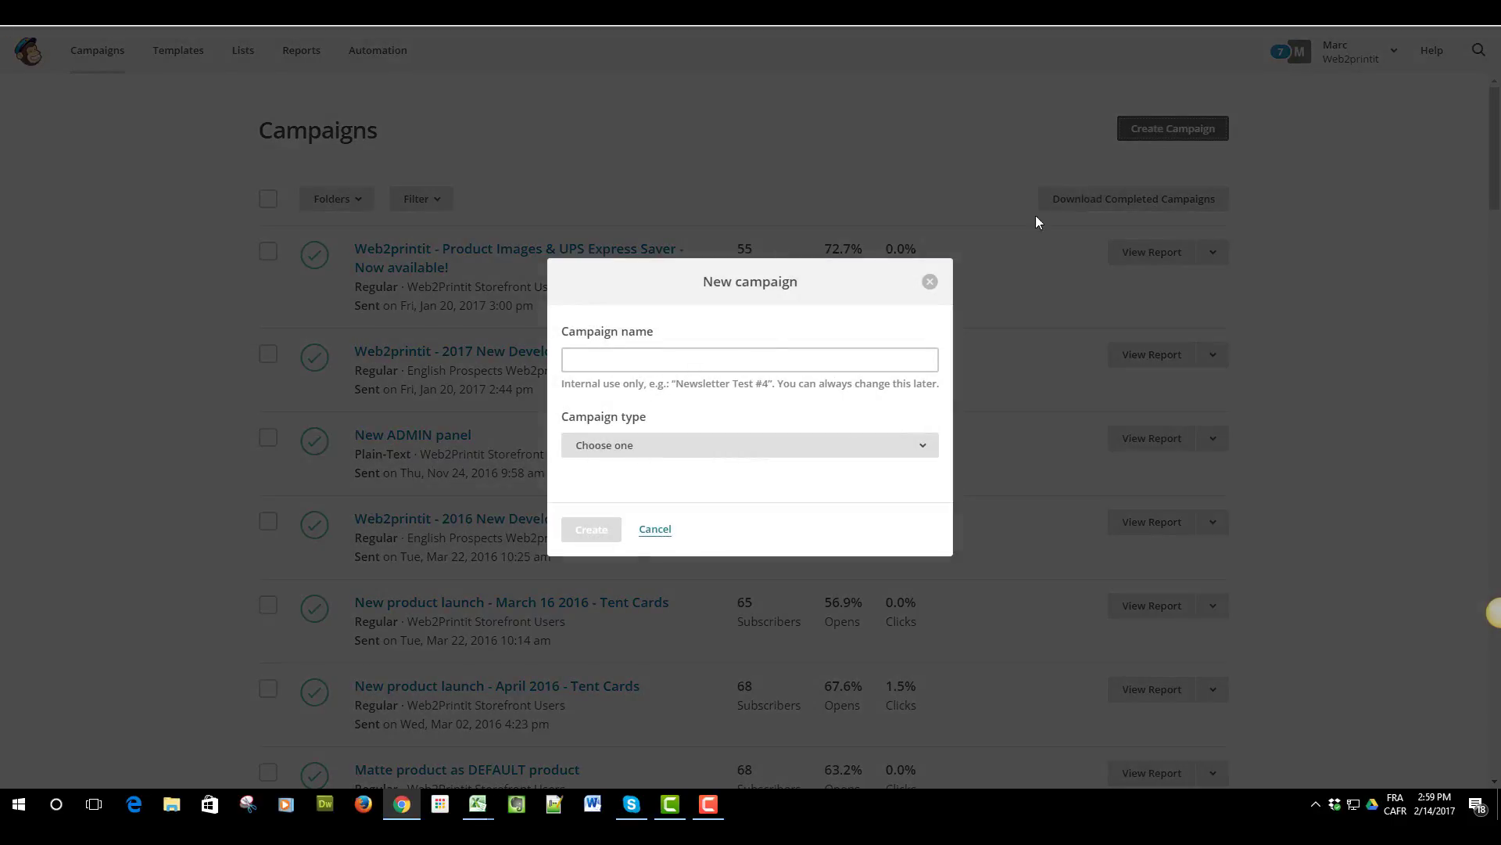
pyautogui.click(654, 366)
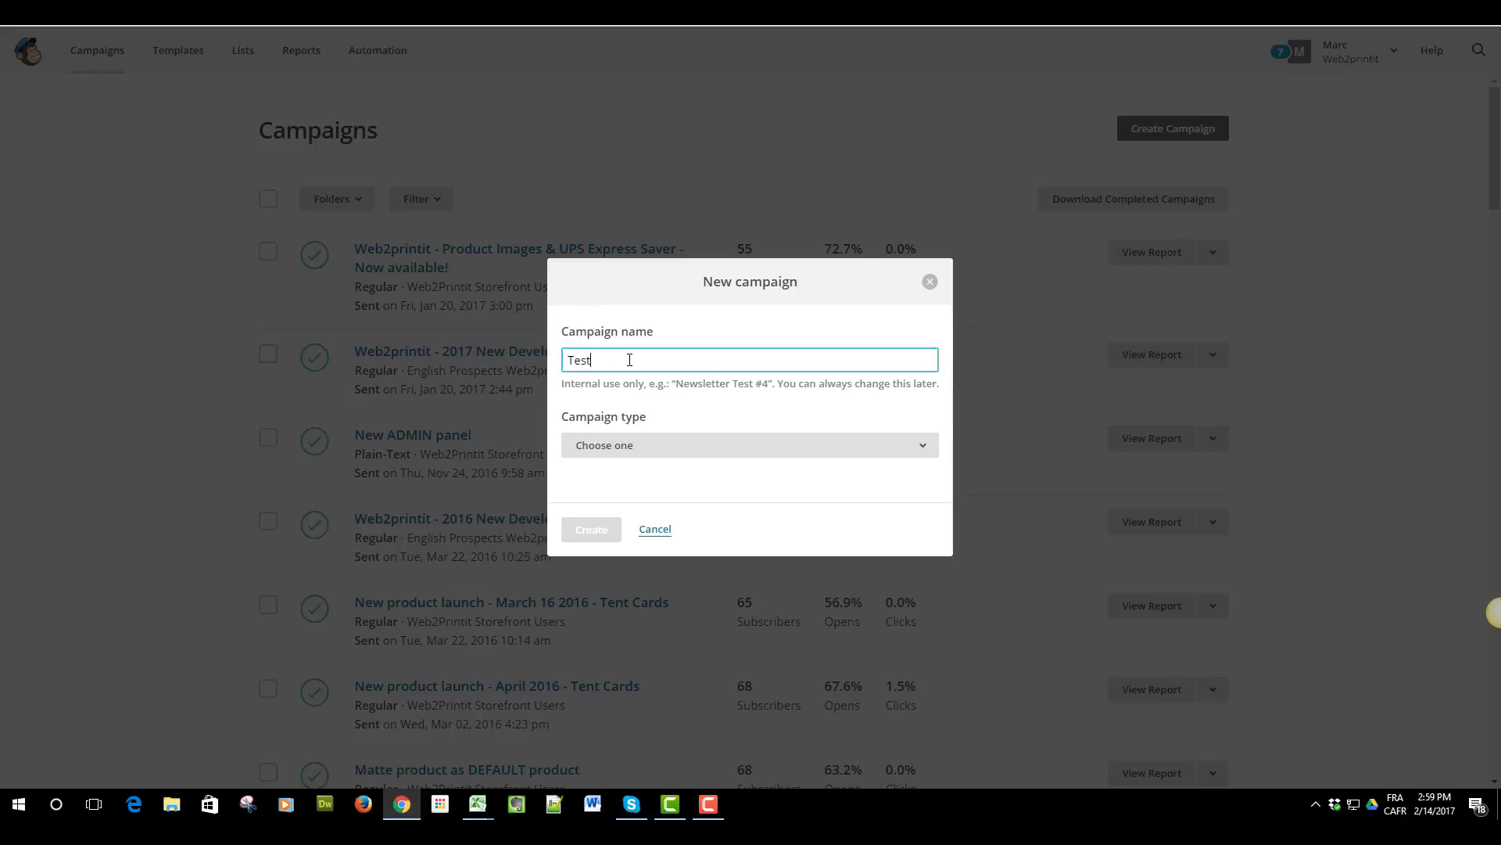
pyautogui.click(692, 443)
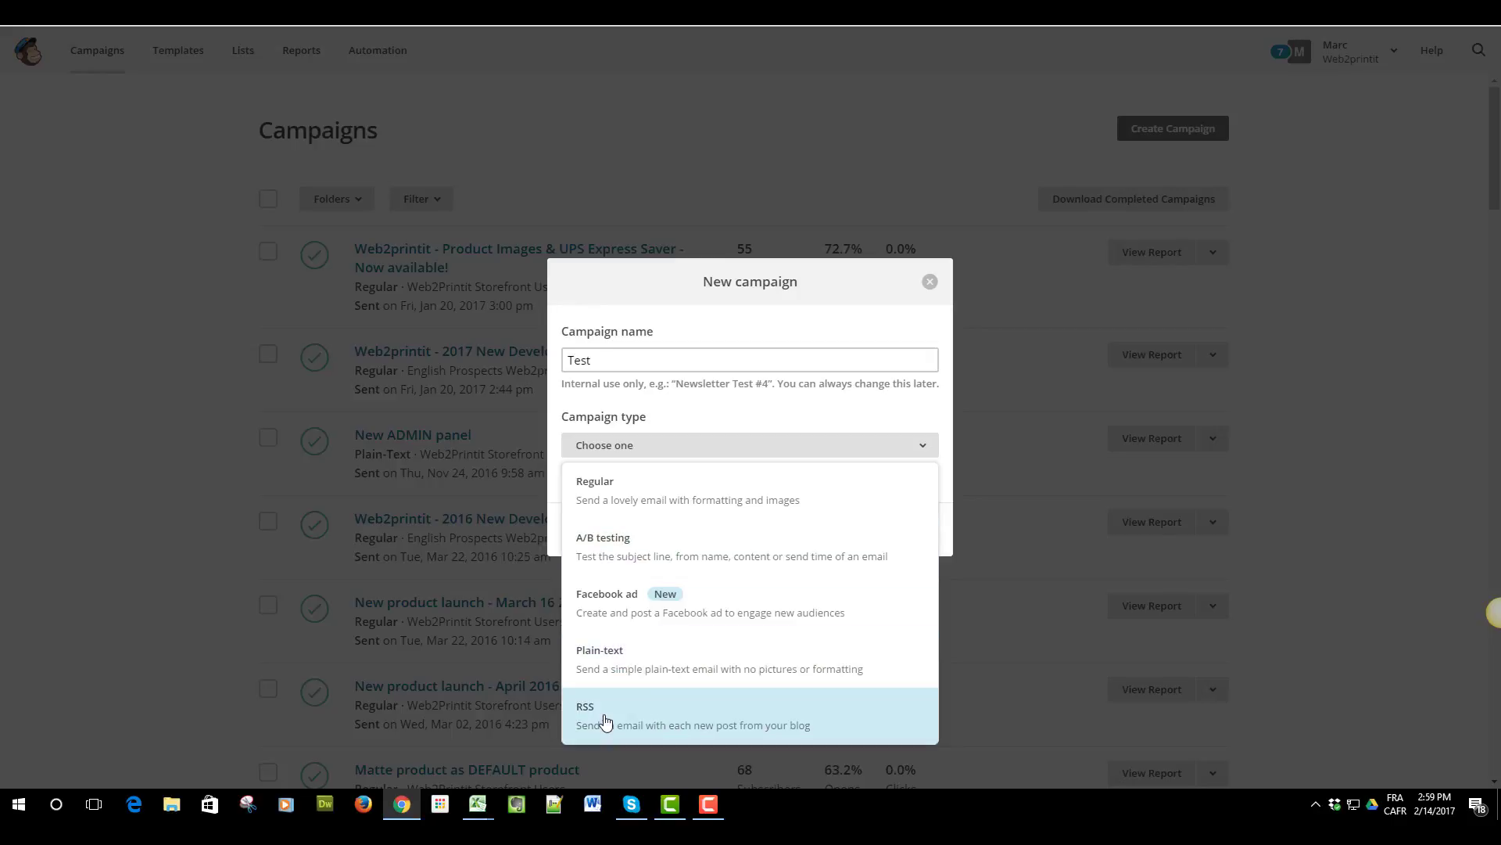
pyautogui.click(618, 498)
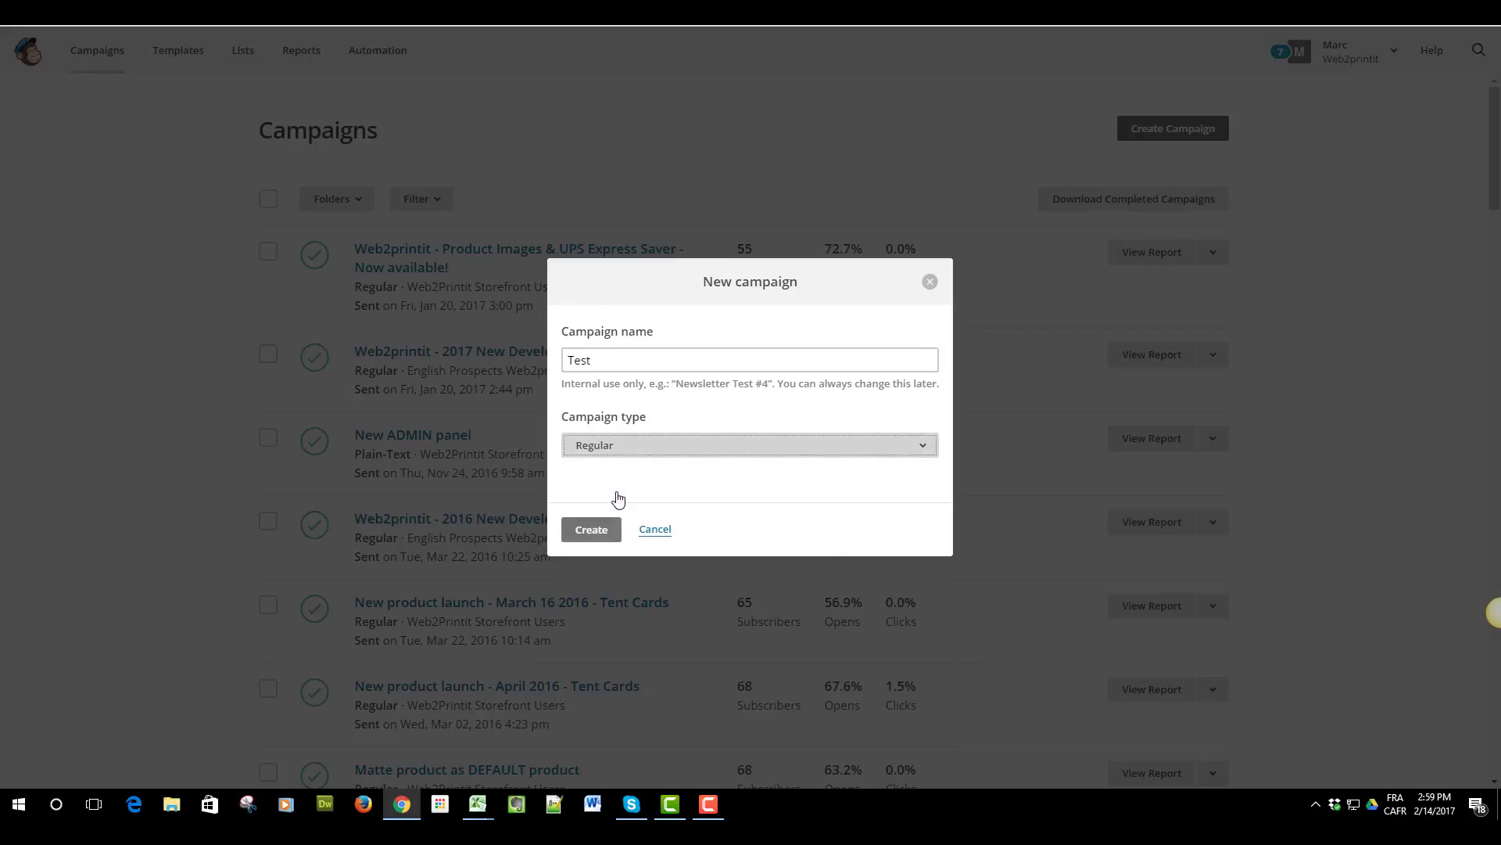
pyautogui.click(588, 529)
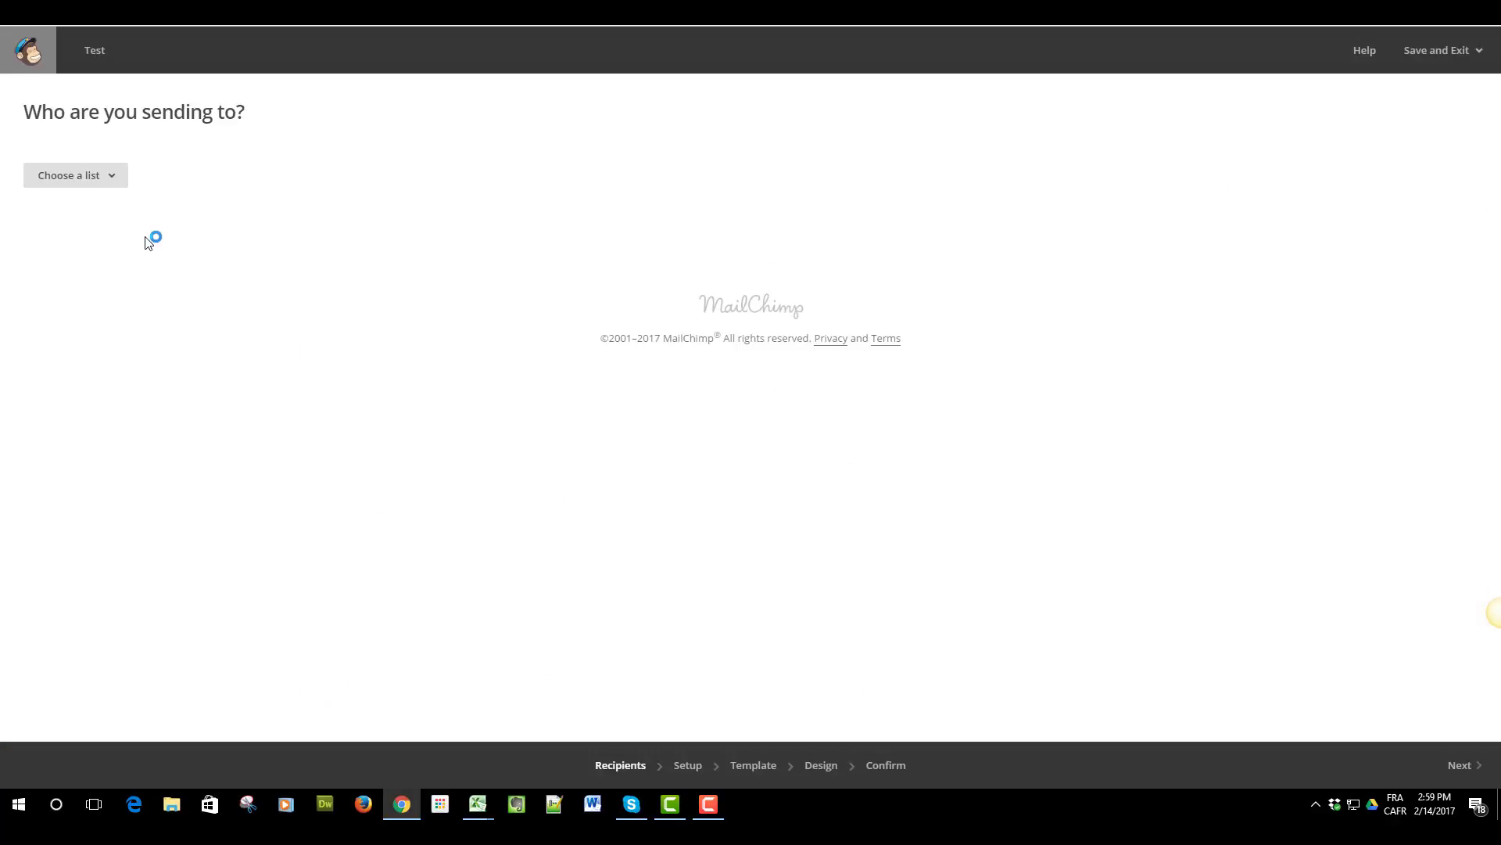
# Send the campaign to the entire Web2Printit Storefront Users list, and proceed to the campaign setup.
pyautogui.click(113, 181)
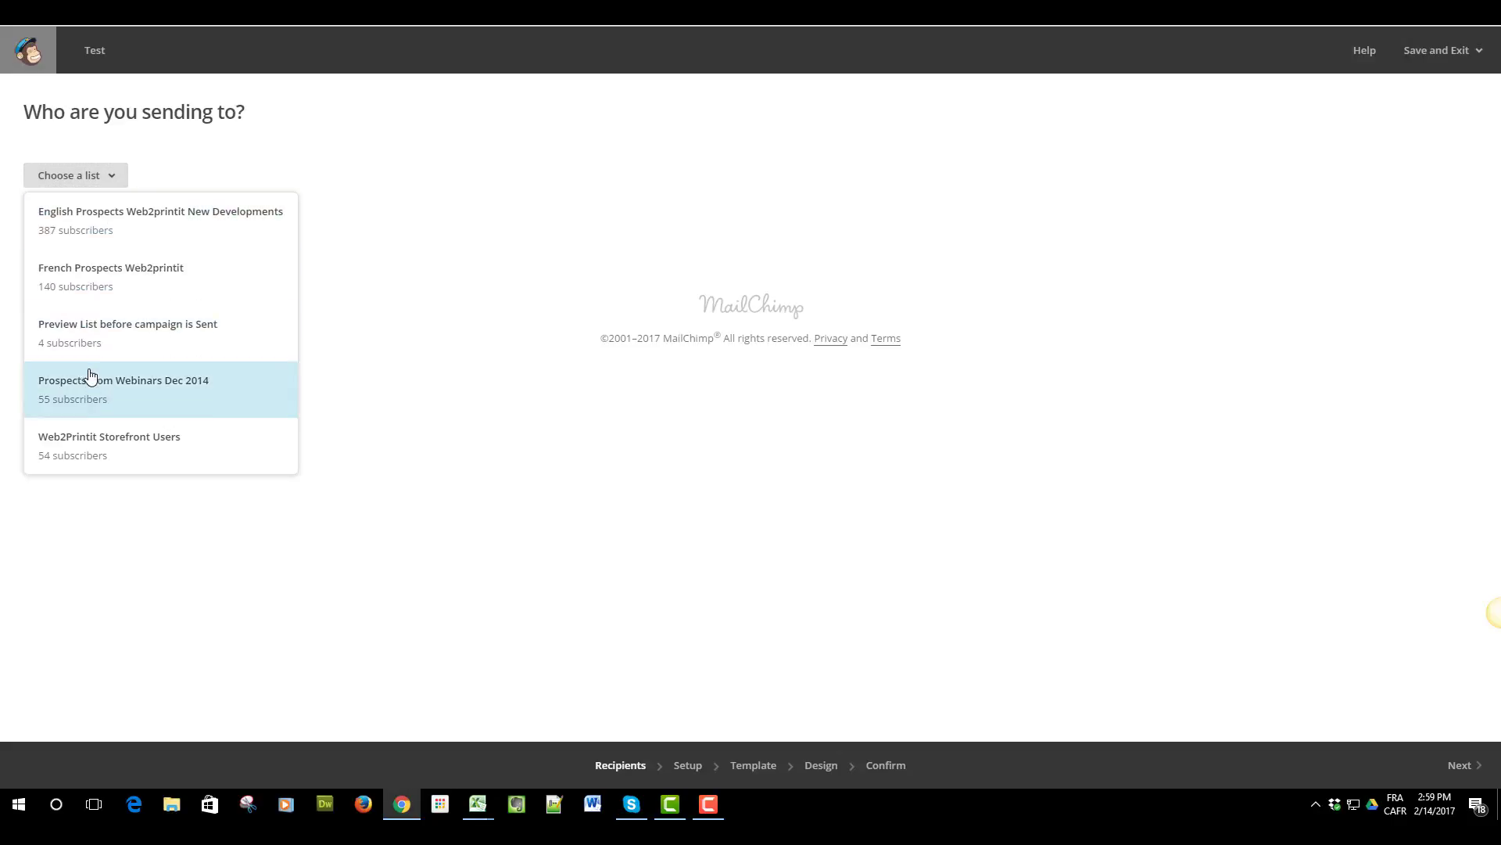
pyautogui.click(100, 434)
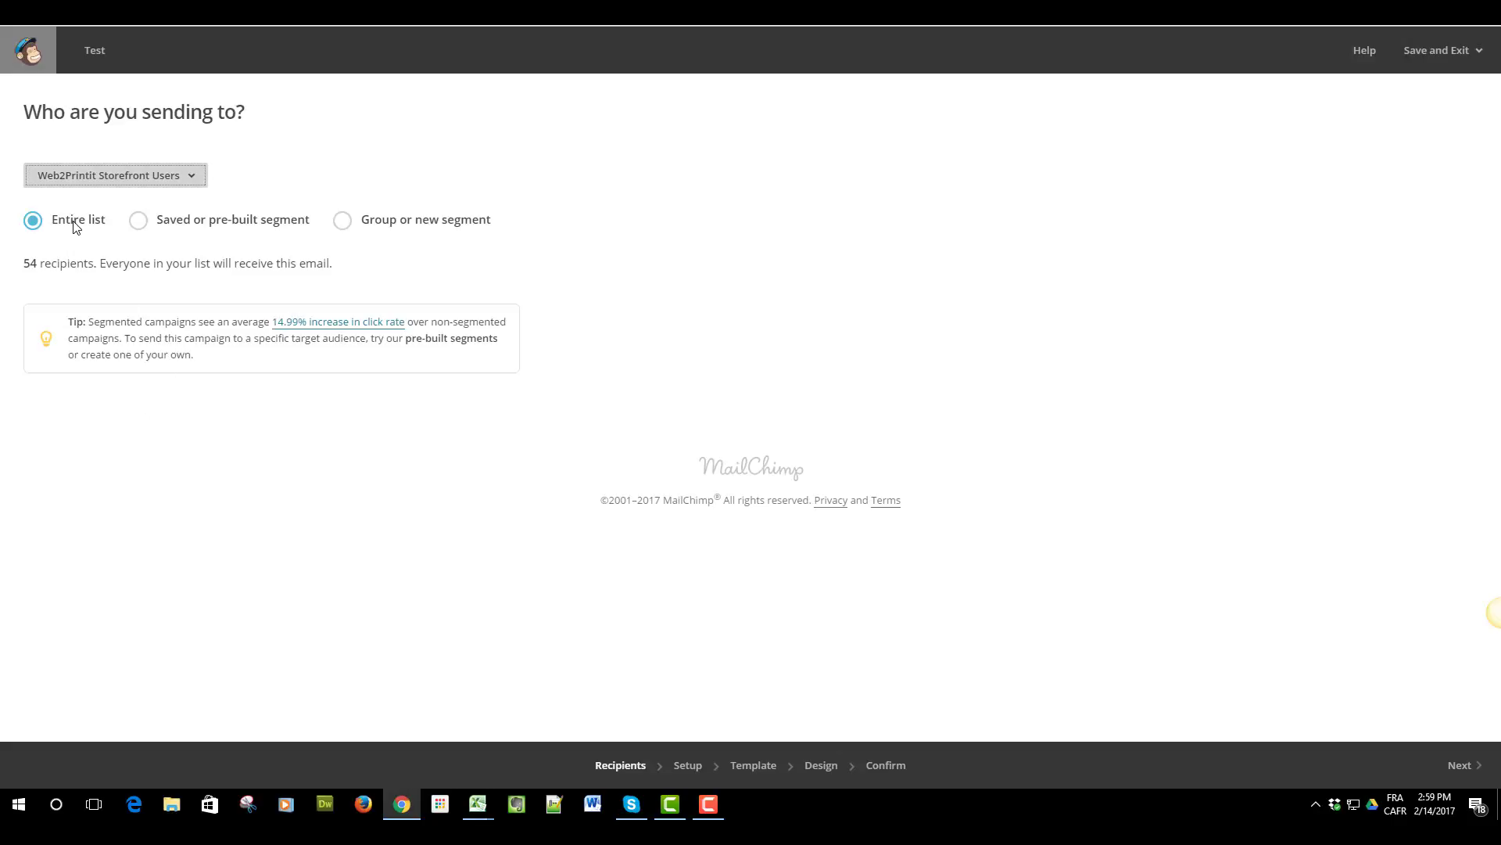
pyautogui.click(1479, 773)
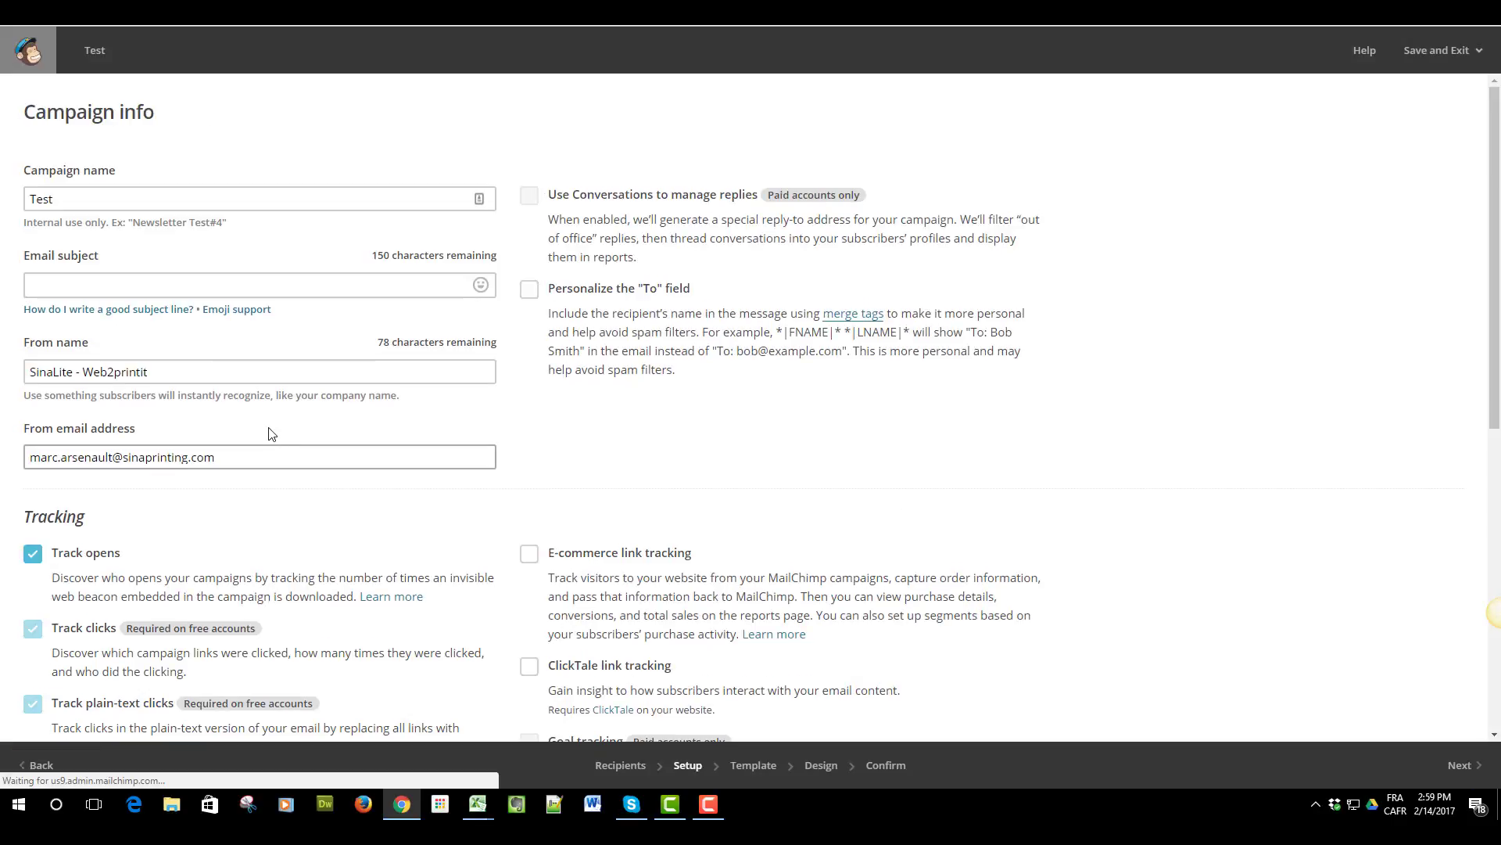
# Set the email subject to "test Email" and choose the basic 1 Column template.
pyautogui.click(90, 284)
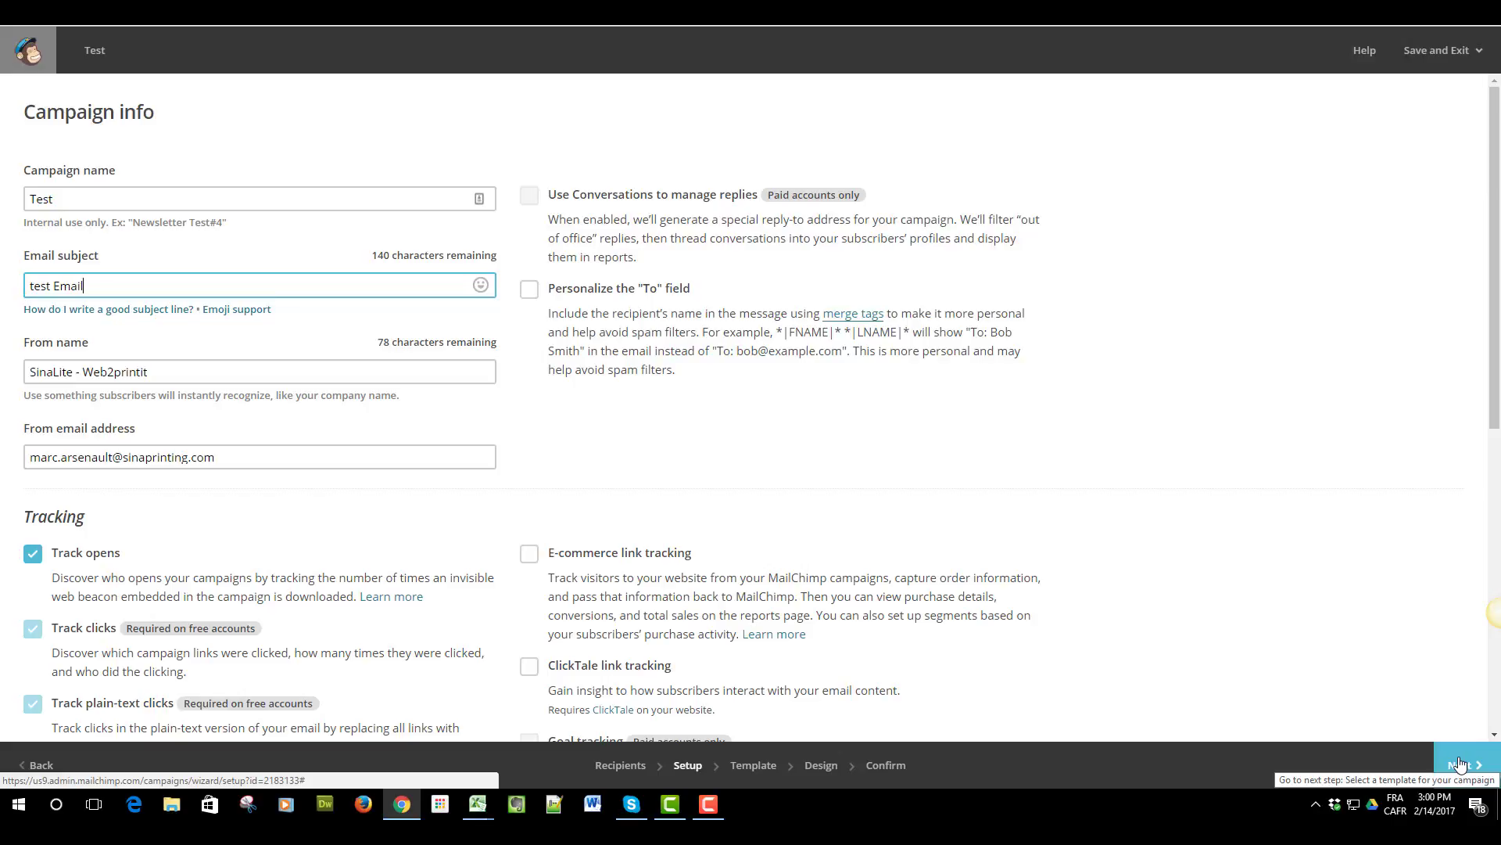
pyautogui.click(1459, 764)
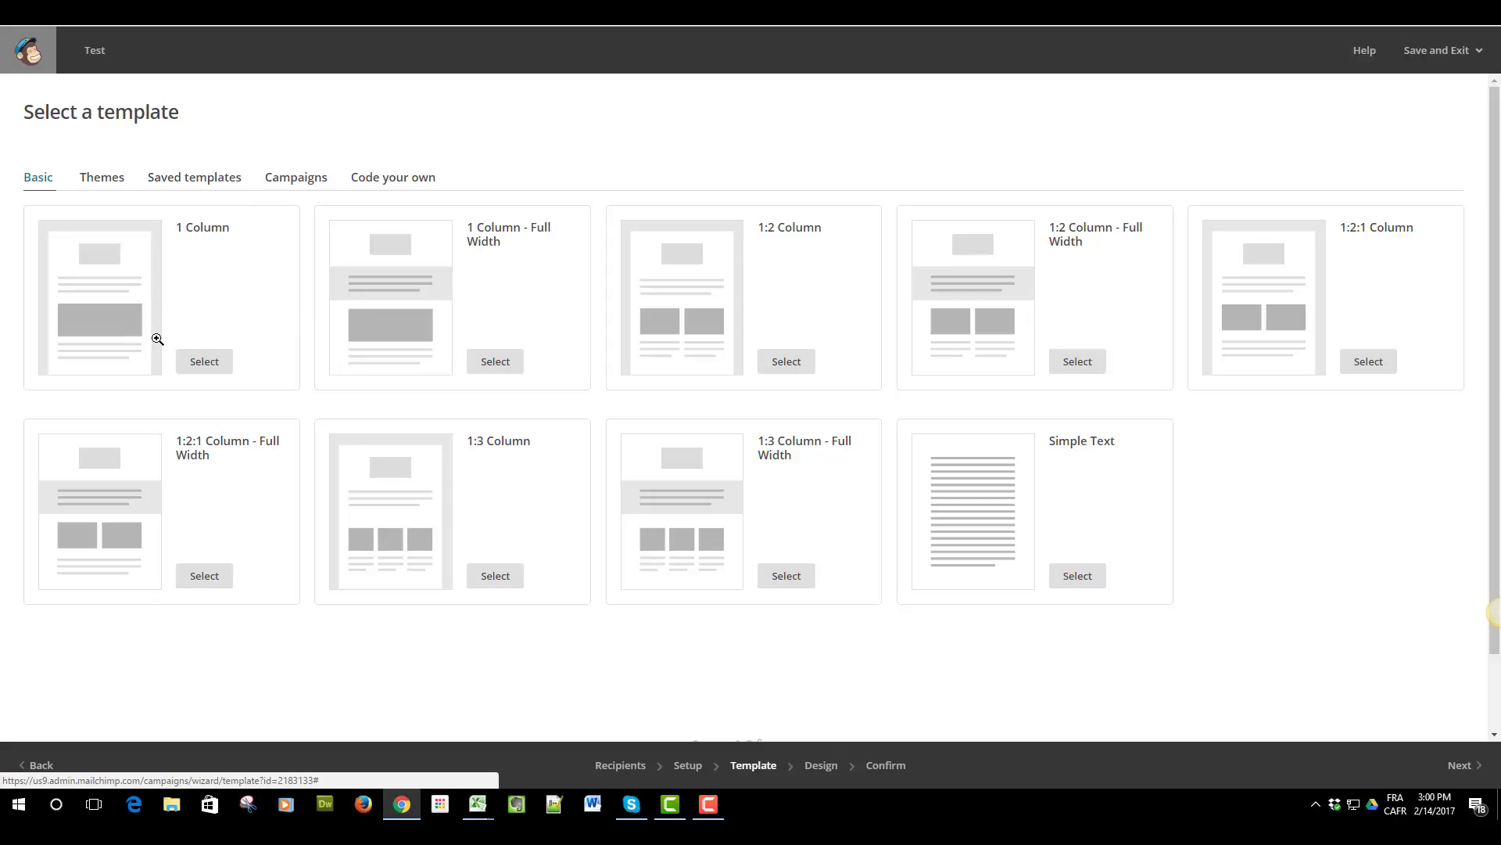
pyautogui.click(217, 359)
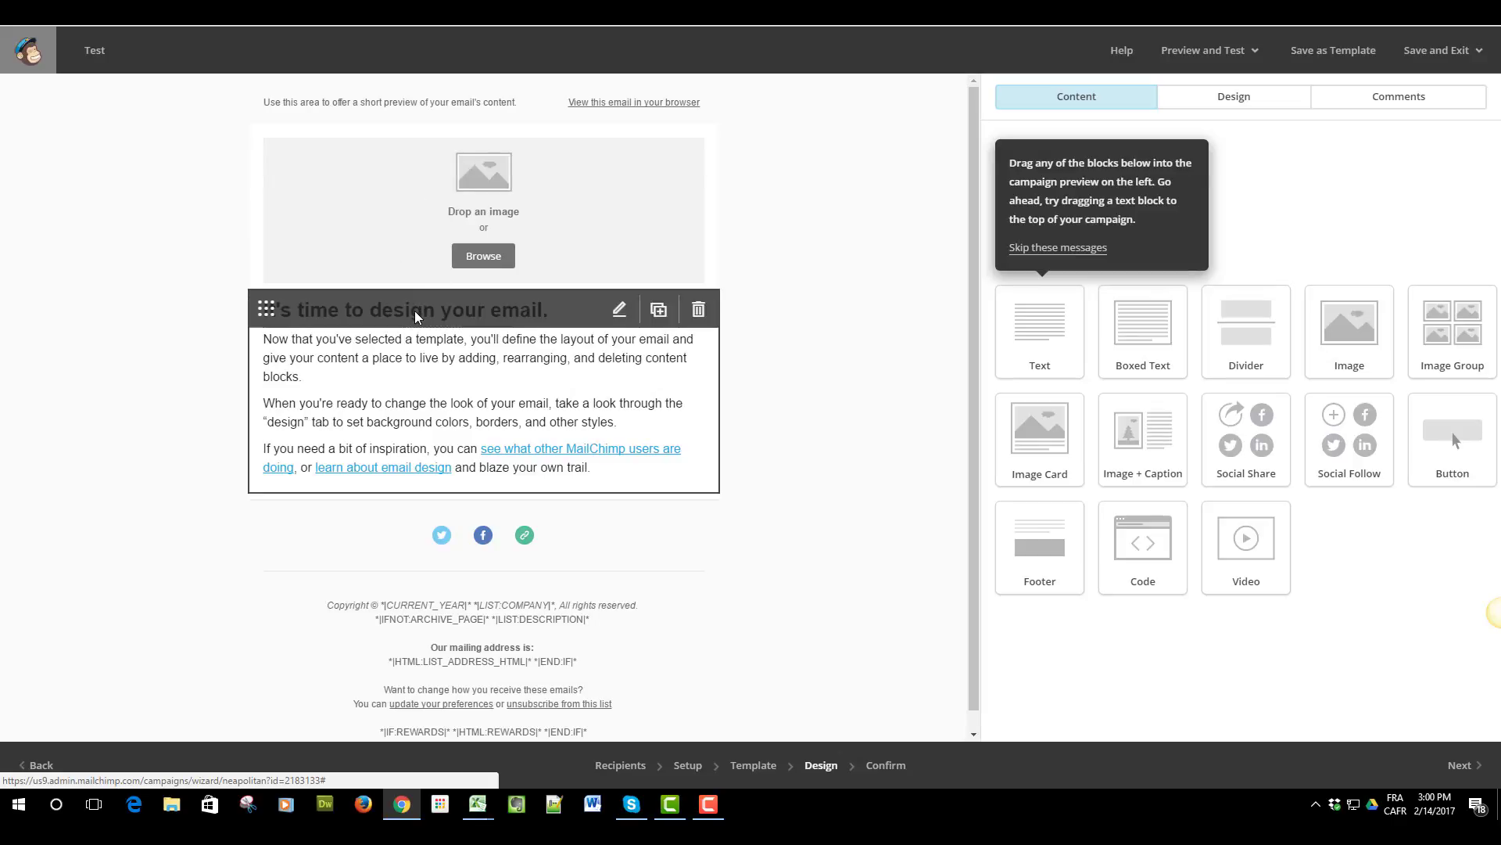
# Open the email's main text block for editing, highlight words in its heading, and save and close the block.
pyautogui.click(620, 310)
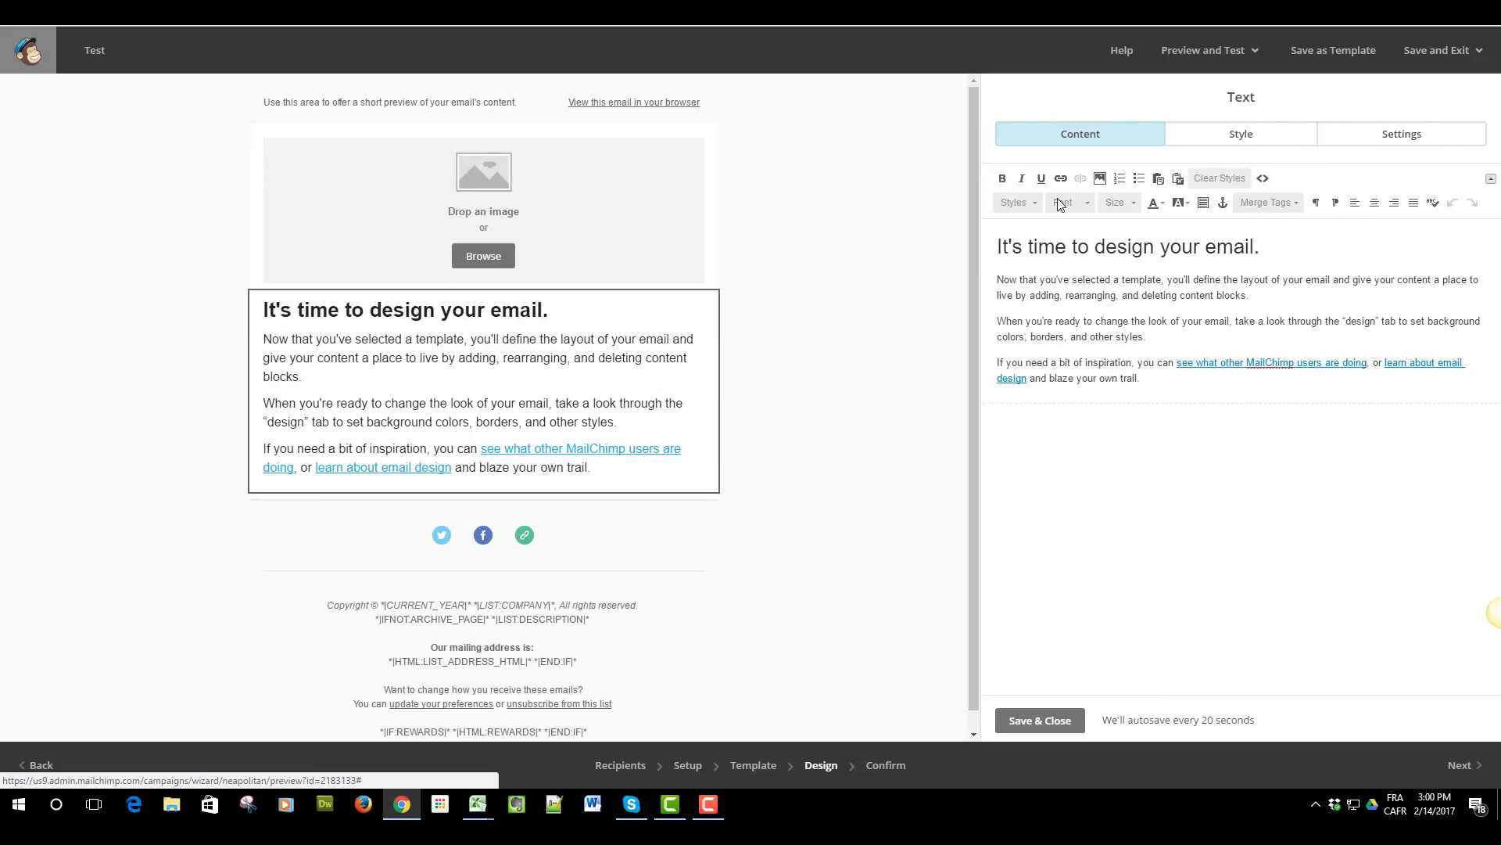
pyautogui.click(1073, 245)
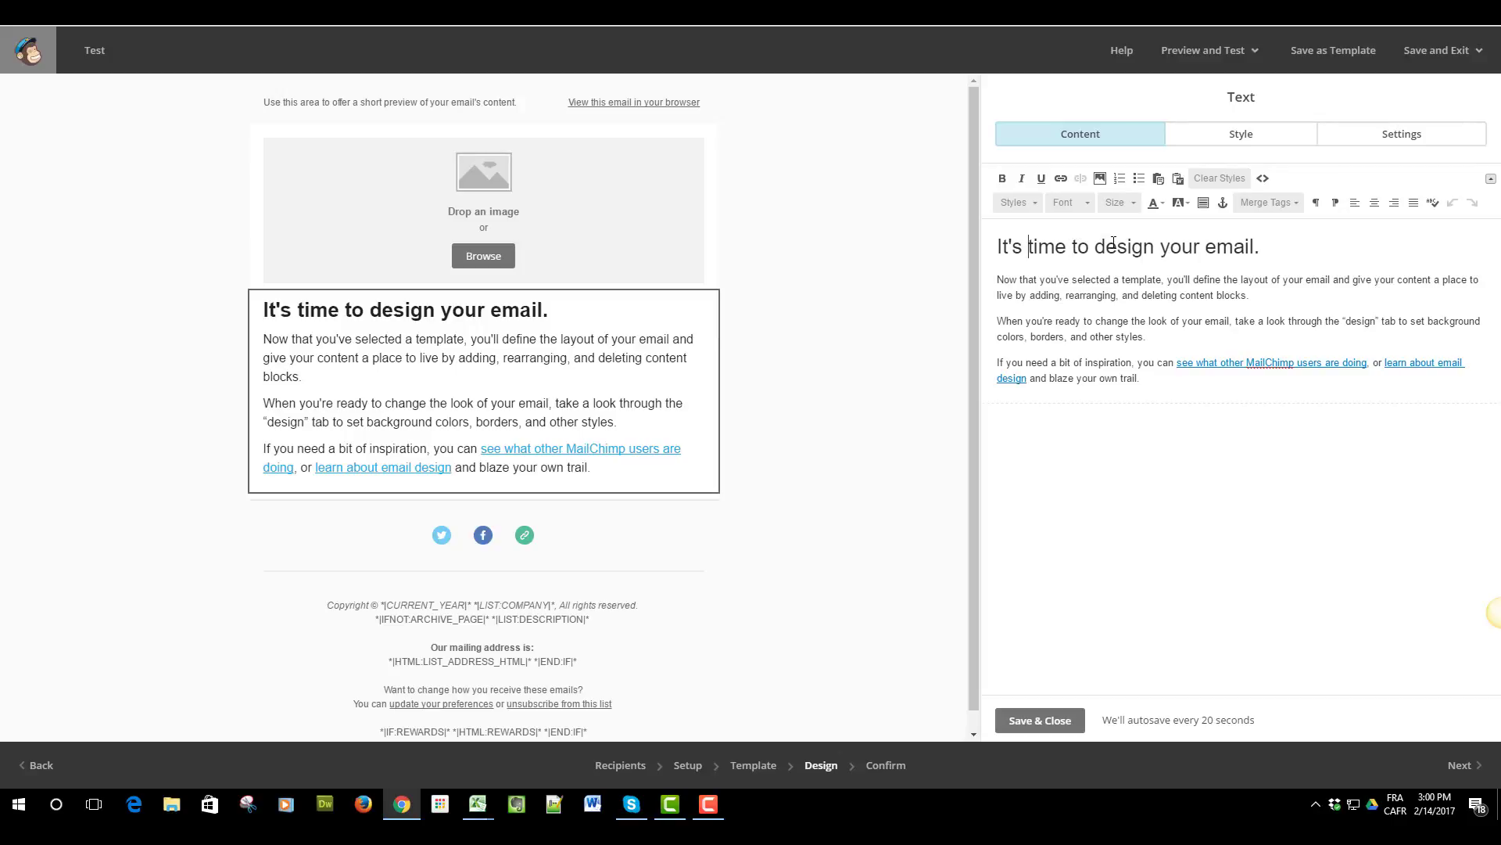
pyautogui.hotkey('ctrl', 'shift', 'Right')
pyautogui.hotkey('ctrl', 'shift', 'Right')
pyautogui.hotkey('ctrl', 'shift', 'Right')
pyautogui.hotkey('ctrl', 'shift', 'Right')
pyautogui.hotkey('ctrl', 'shift', 'Right')
pyautogui.hotkey('ctrl', 'shift', 'Right')
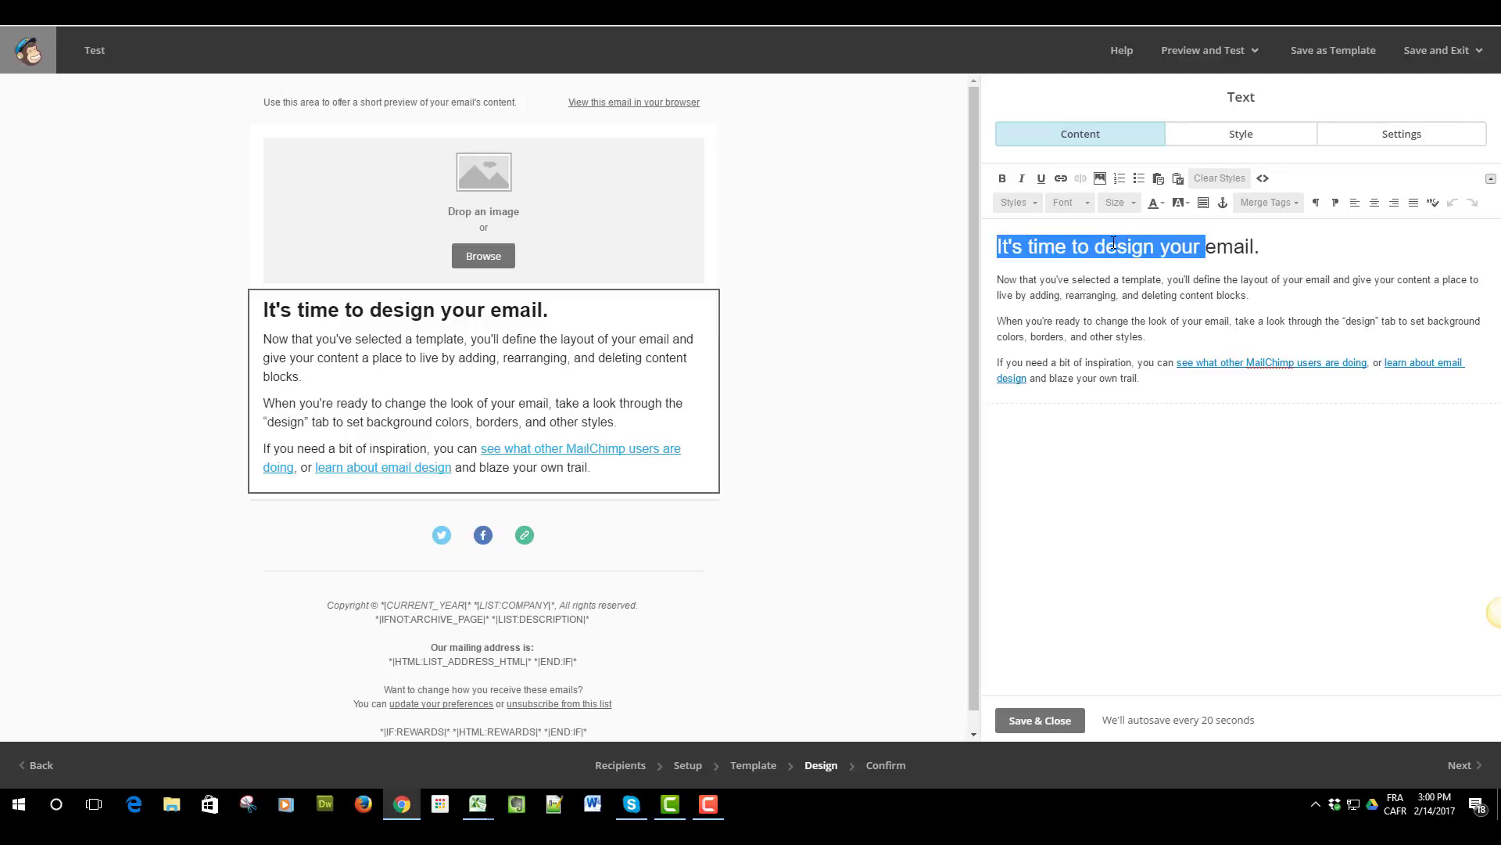
pyautogui.click(1060, 294)
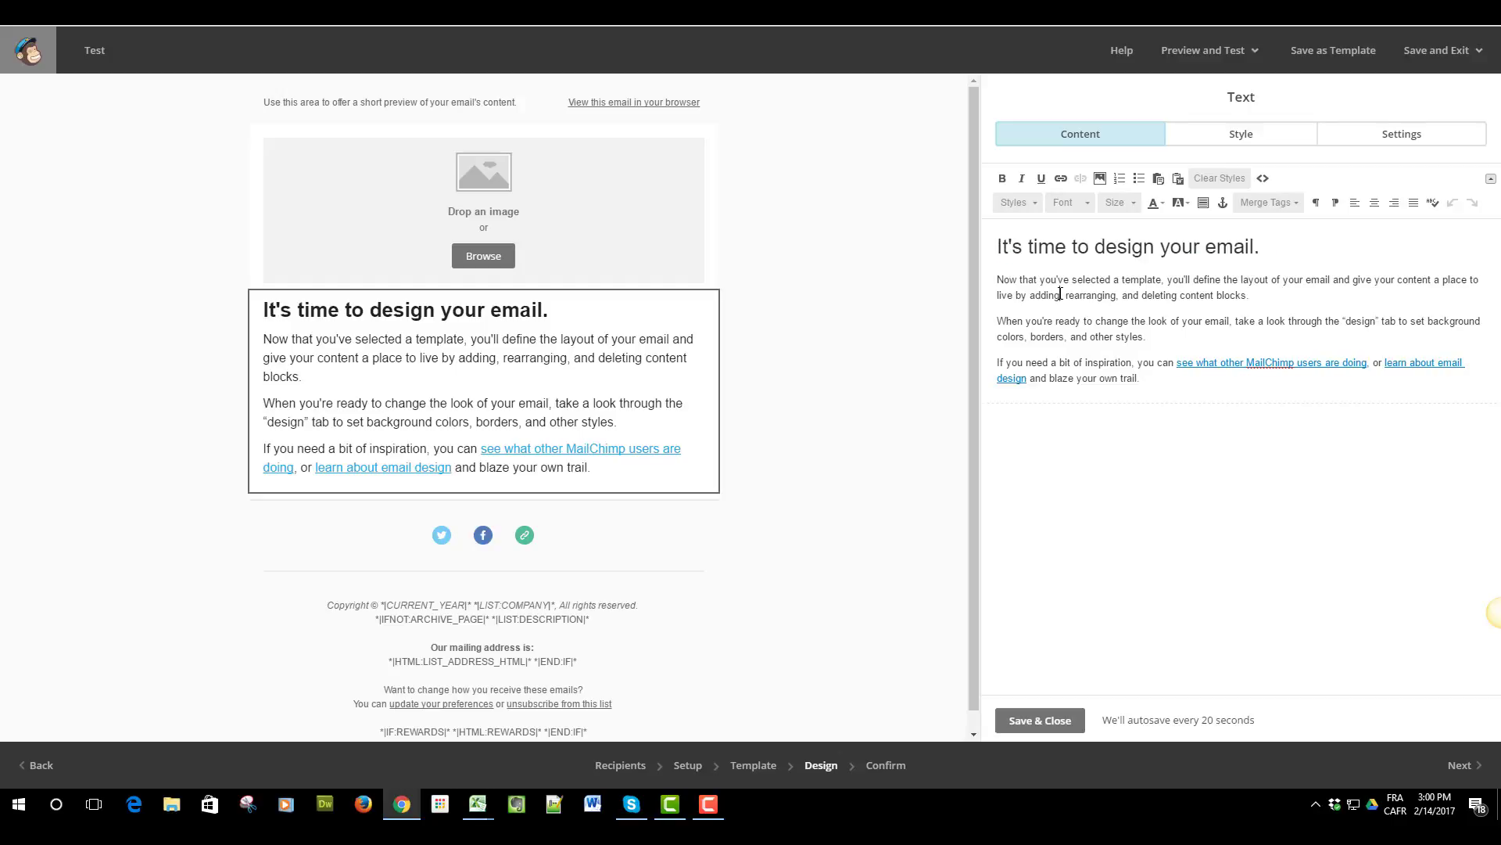
pyautogui.click(1040, 721)
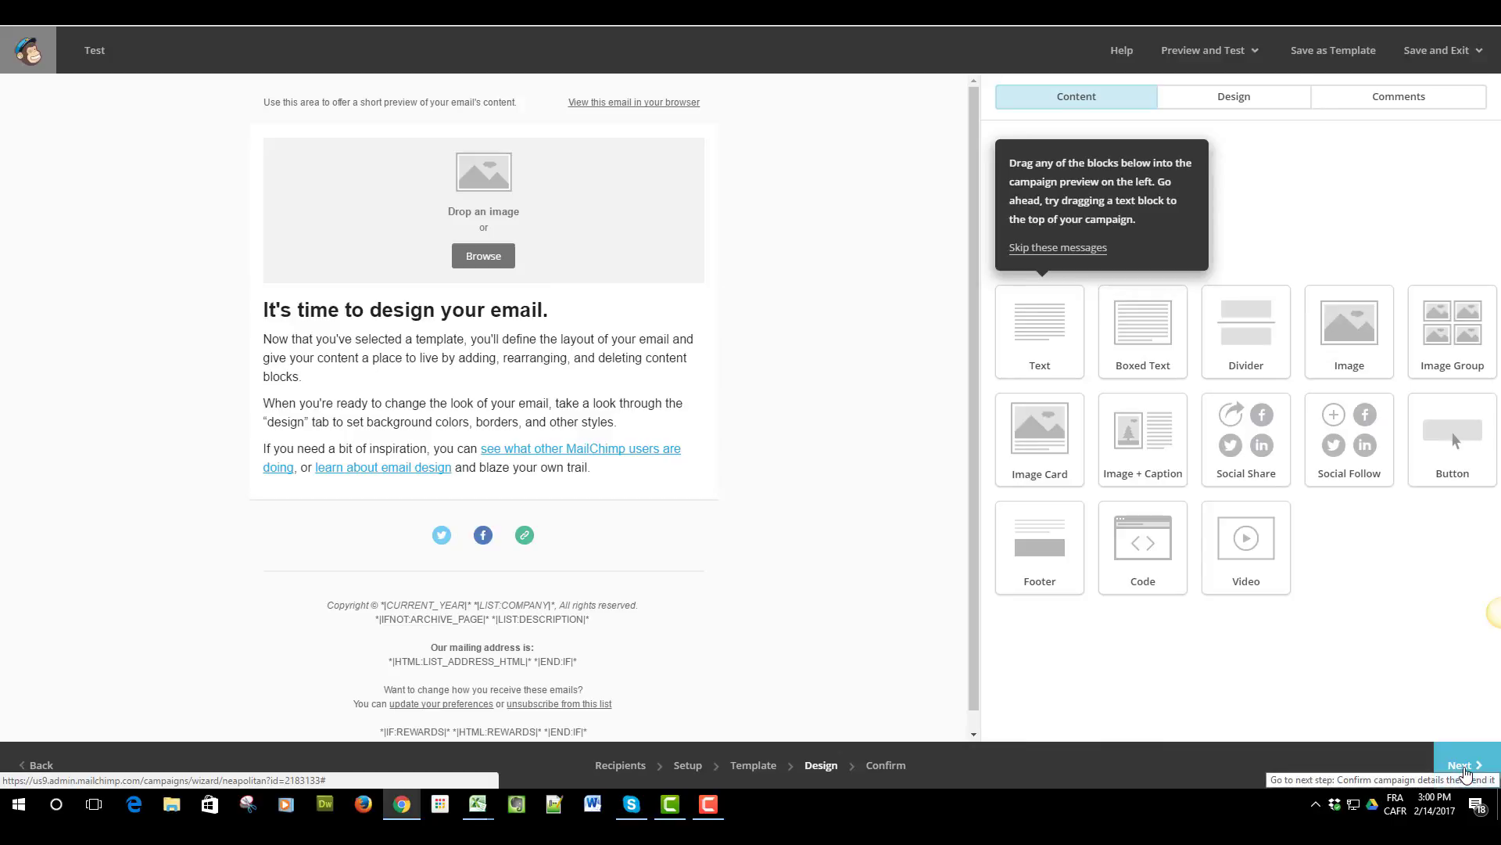
# Advance the campaign to confirmation, review the checklist, and open the email design to resolve the default text content problem.
pyautogui.click(1467, 773)
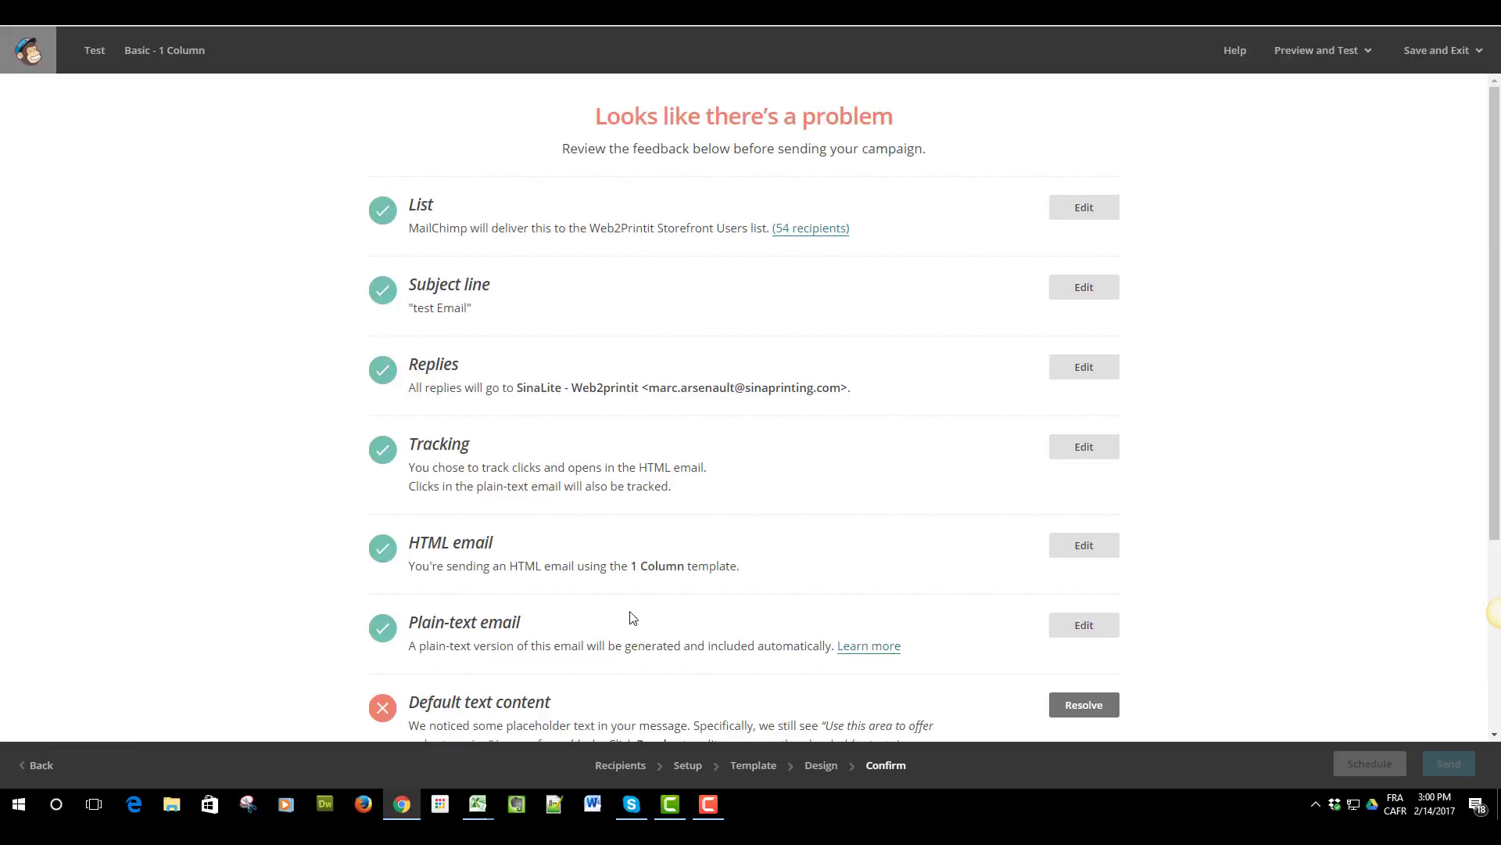
pyautogui.scroll(-3, 633, 618)
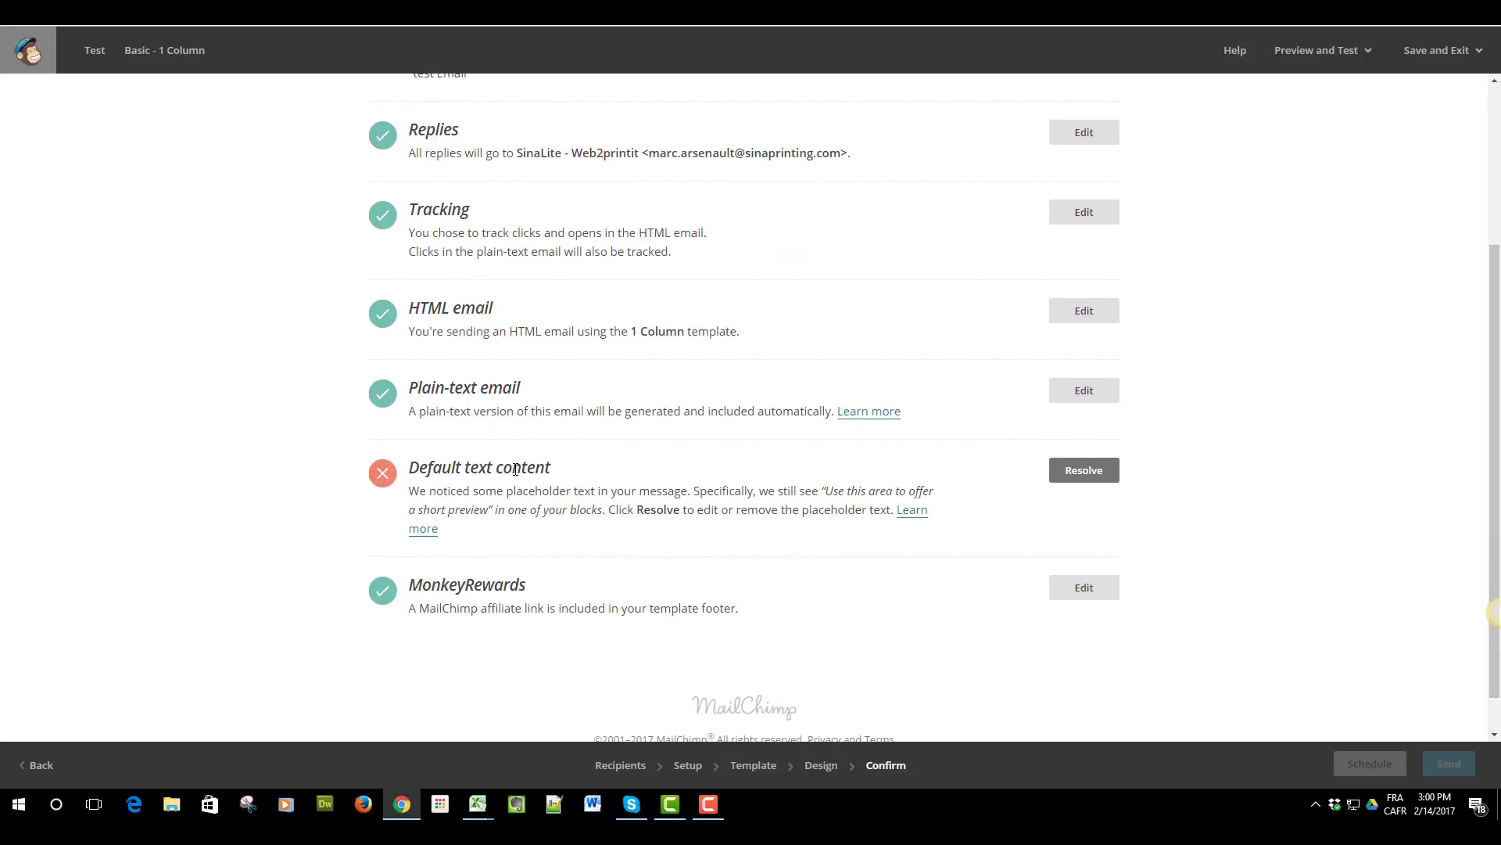
pyautogui.click(1088, 478)
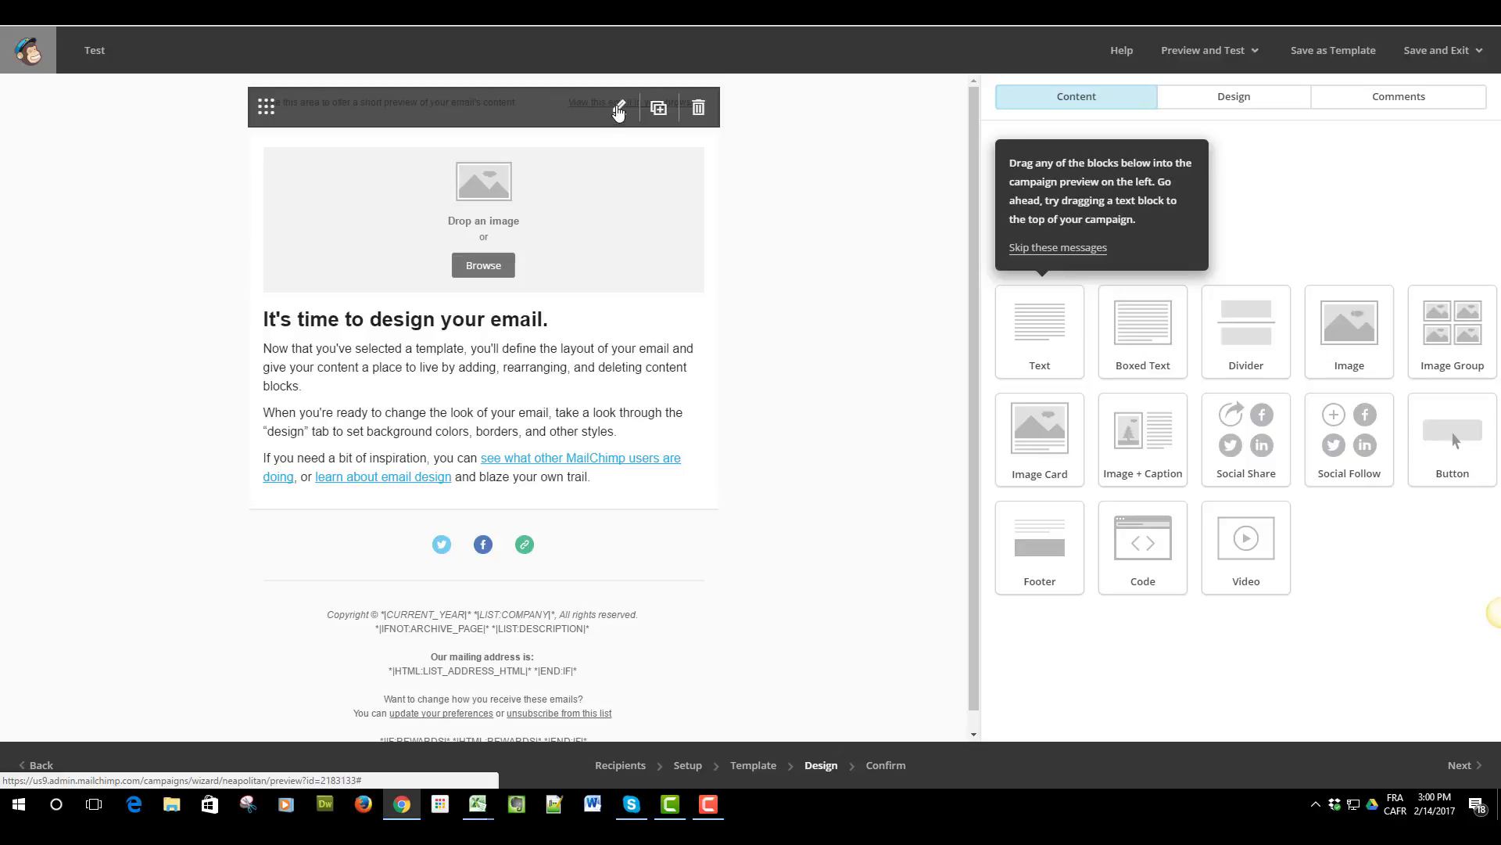
# Replace the placeholder text in the email's preview block with "sdfgdfg" and save the block.
pyautogui.click(618, 107)
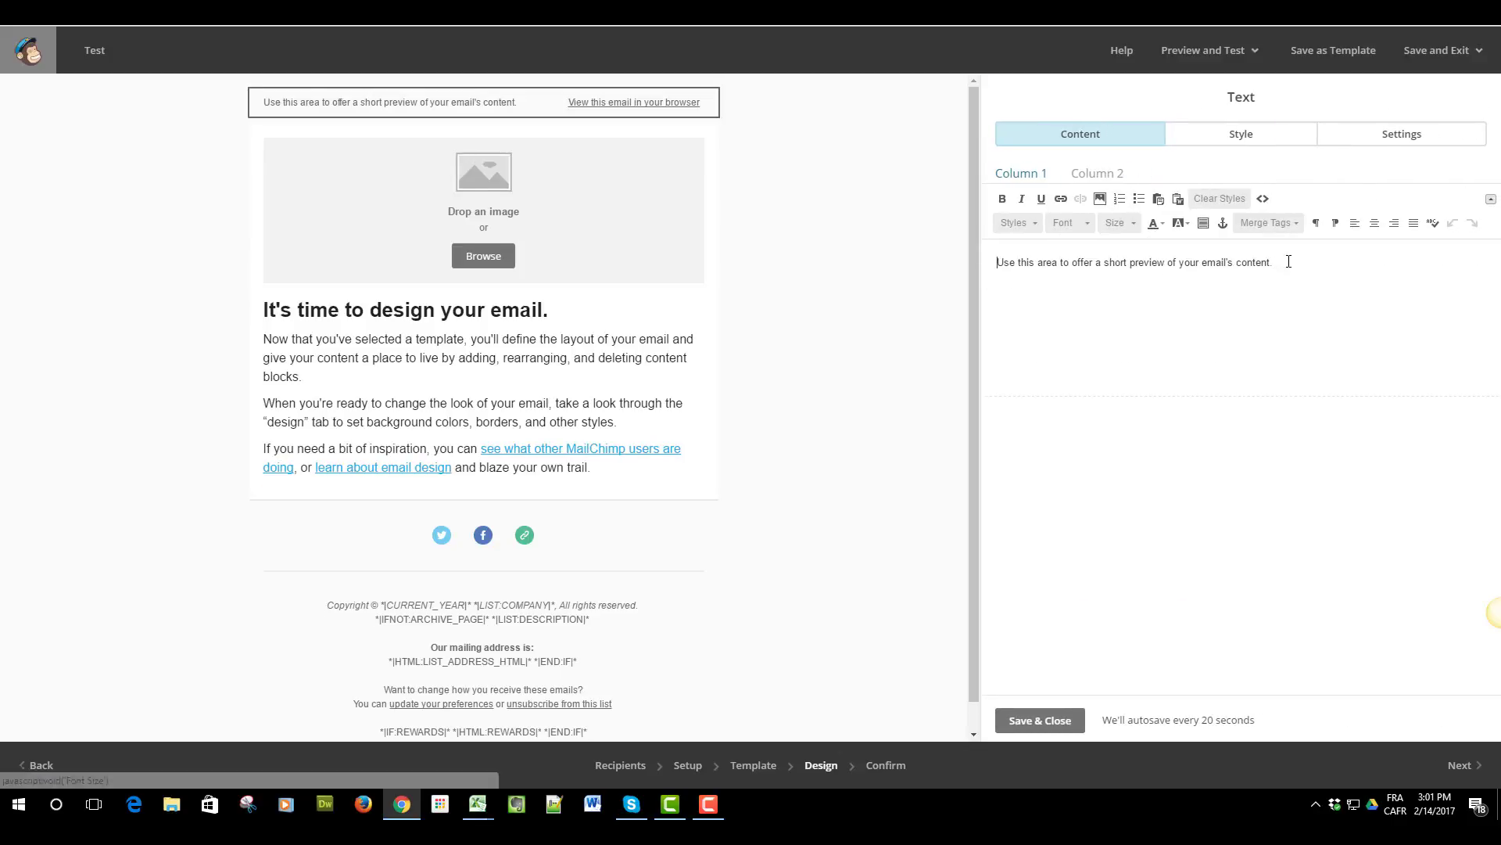
pyautogui.moveTo(1291, 262); pyautogui.dragTo(792, 271)
pyautogui.write('sdfgdfg')
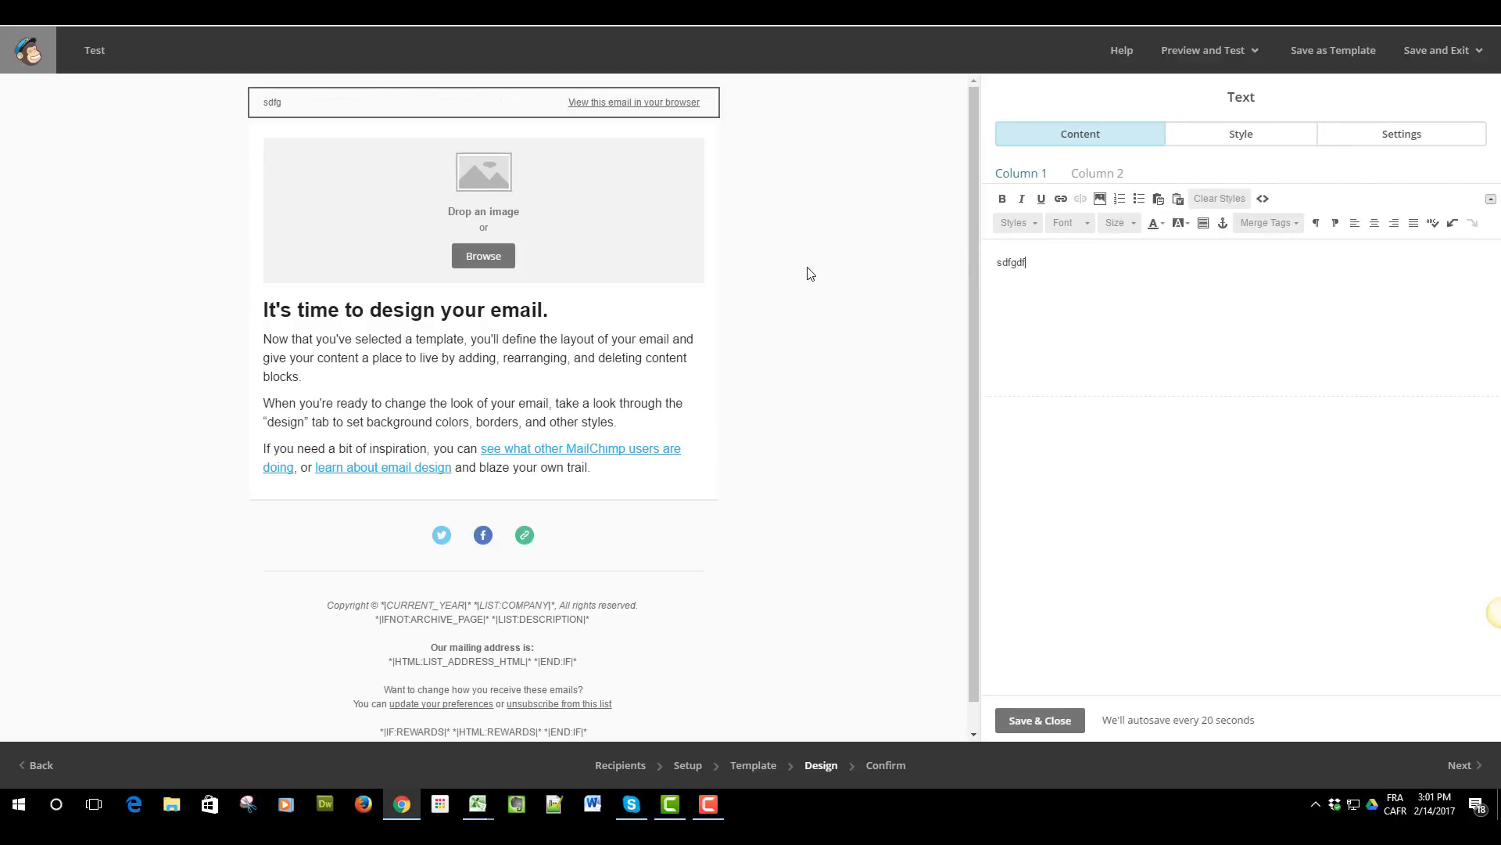
pyautogui.click(1040, 720)
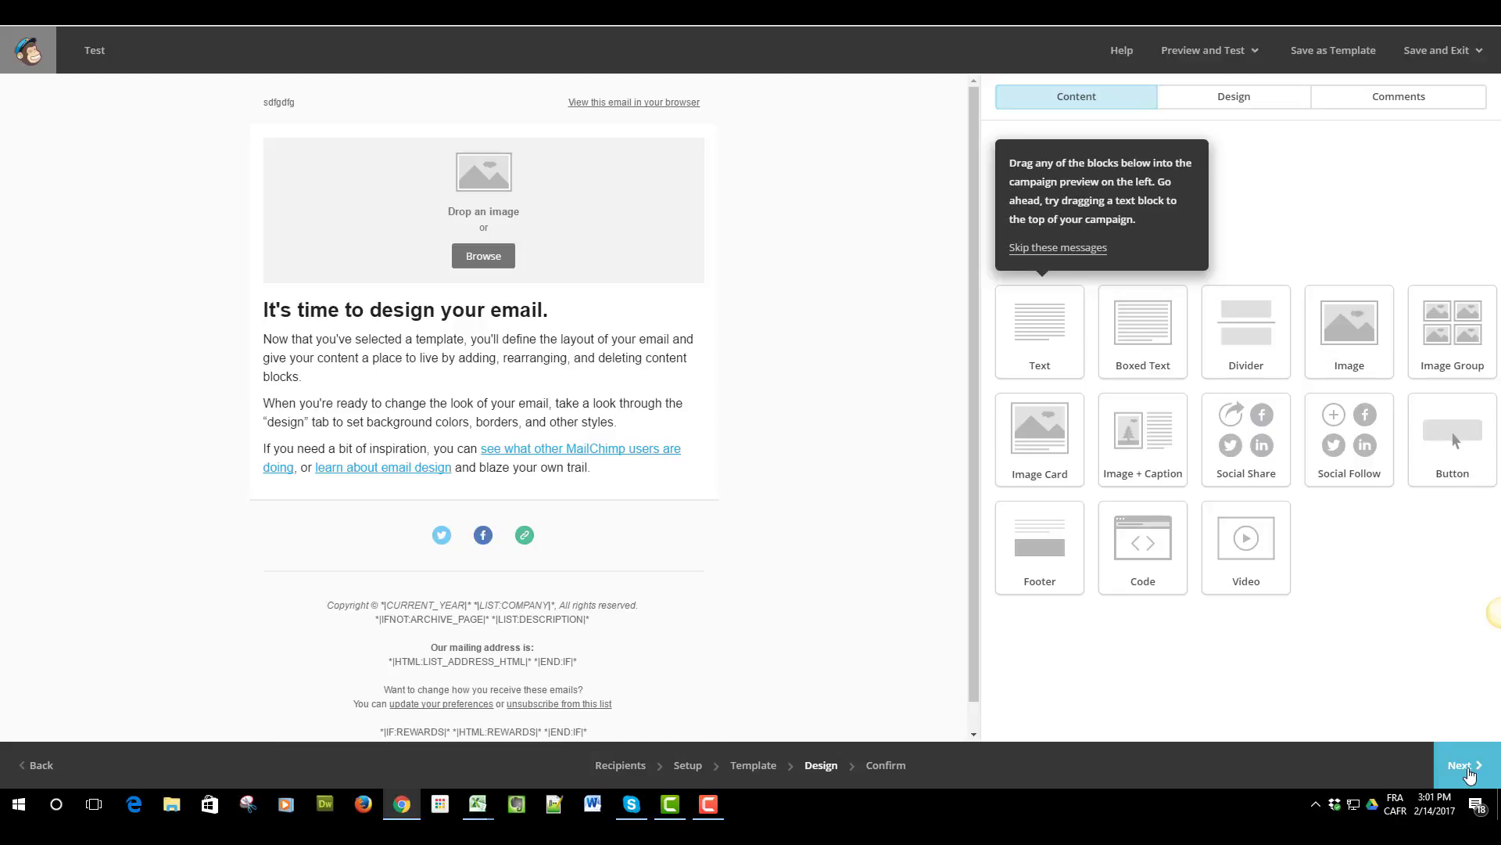
# Check the campaign's confirmation list again, and return to the email design to resolve the remaining placeholder text.
pyautogui.click(1465, 774)
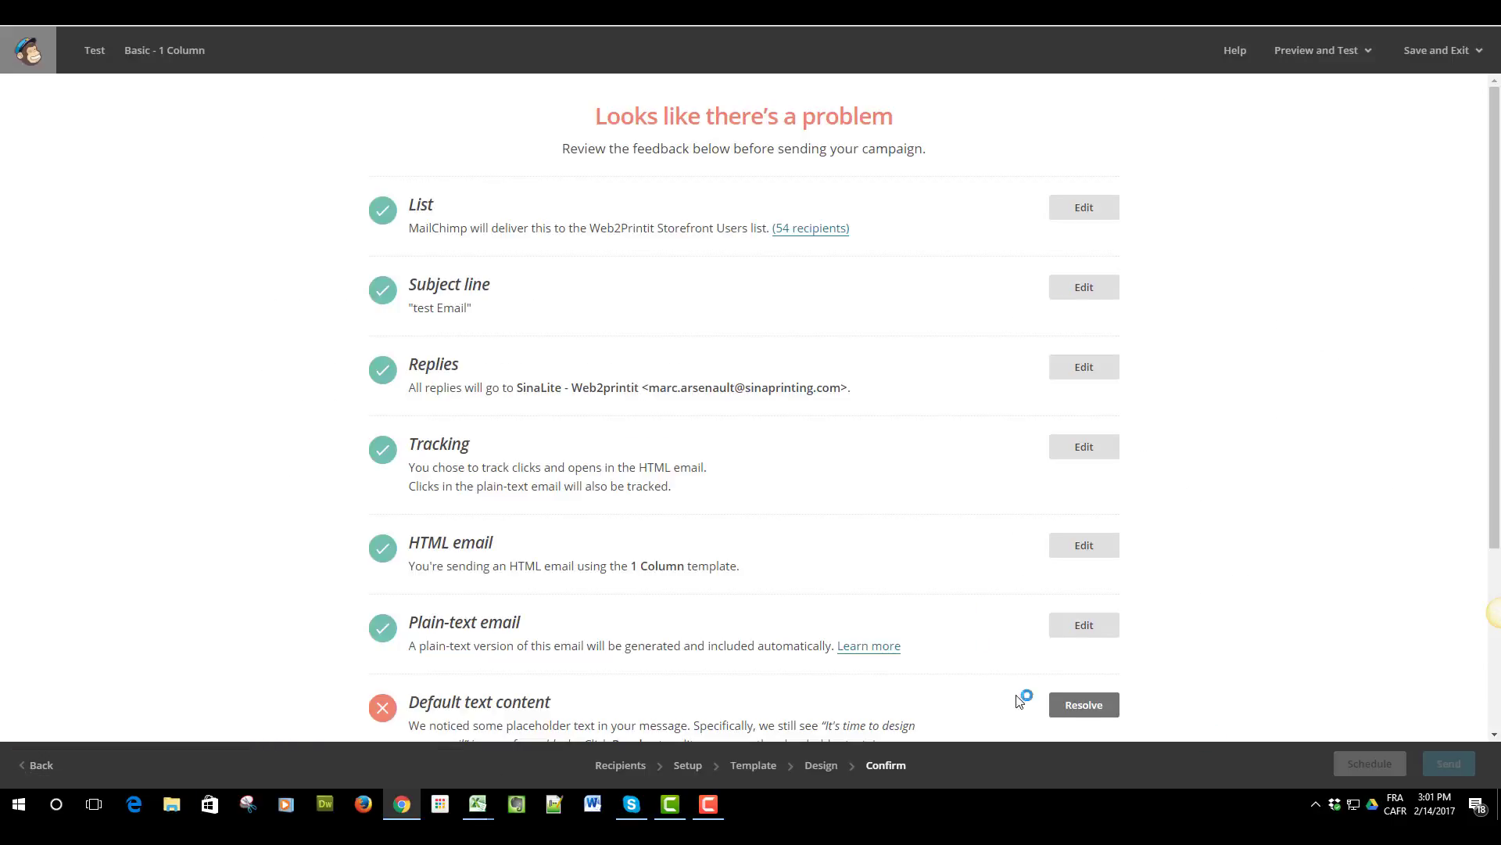
pyautogui.click(1081, 711)
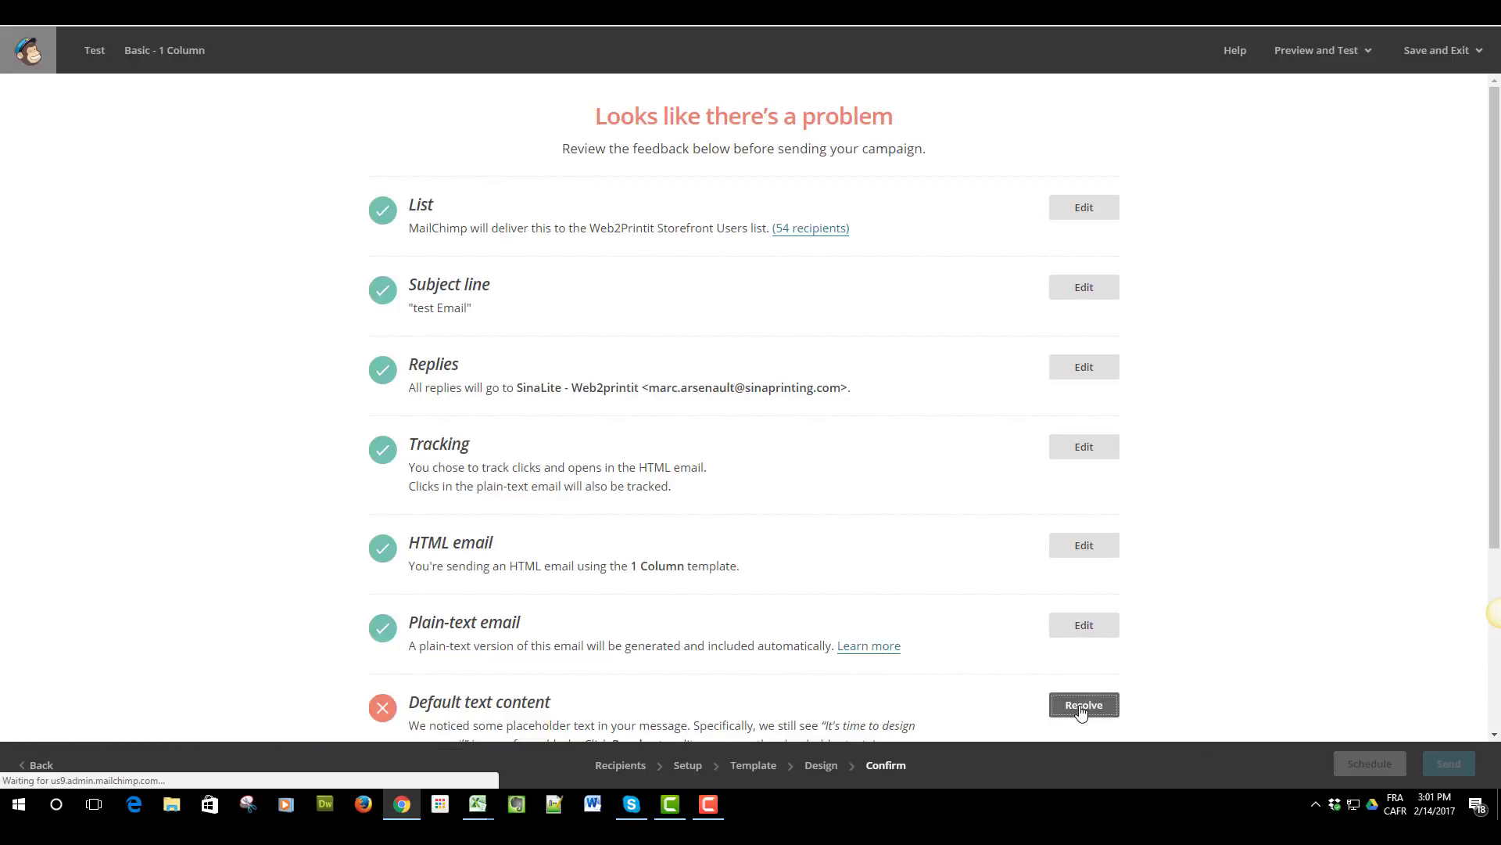
pyautogui.scroll(-3, 630, 638)
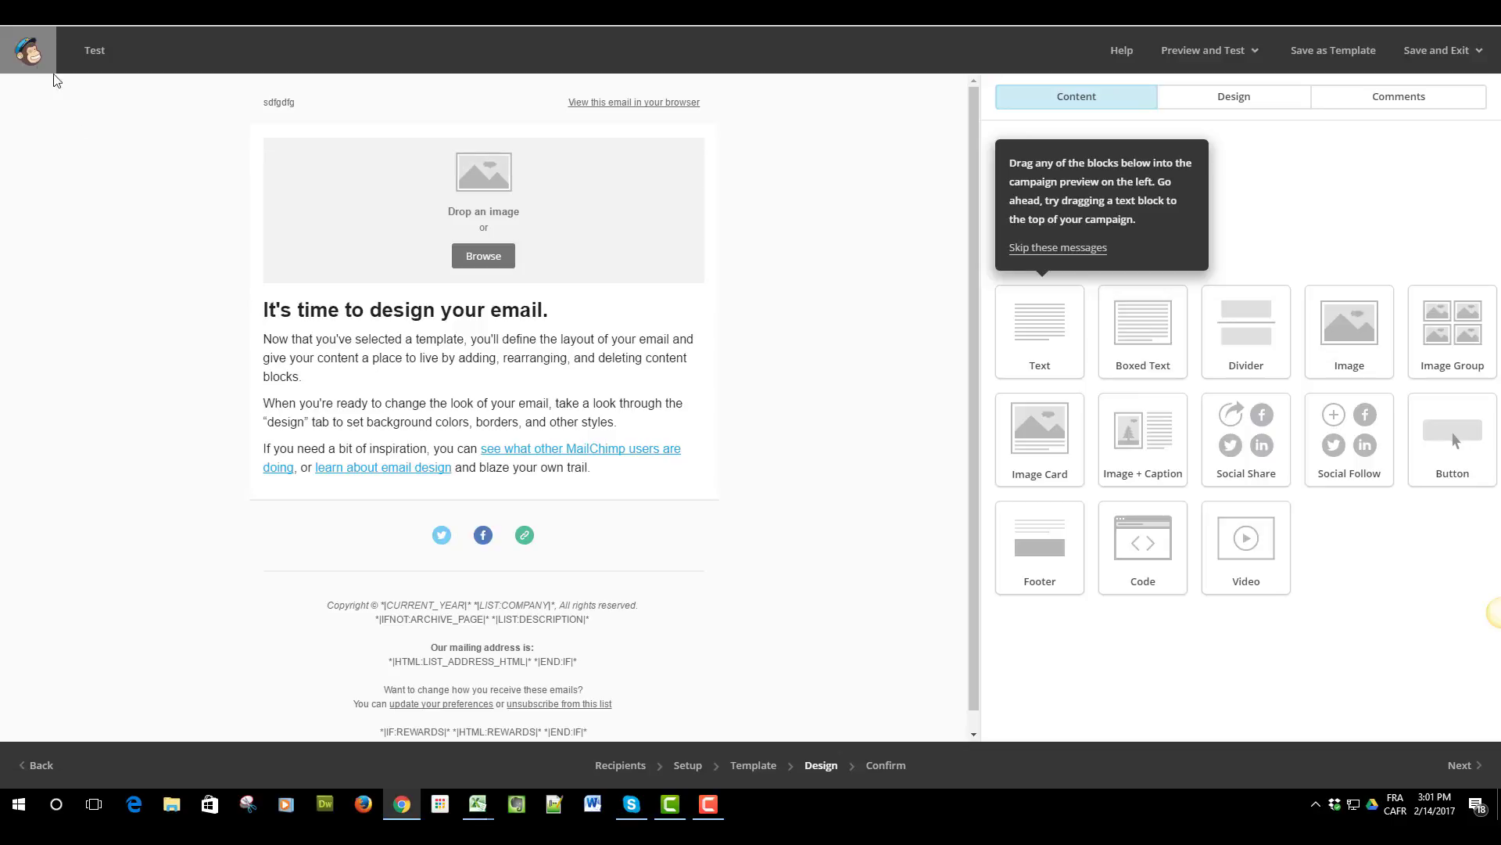
# Leave the Test campaign editor and return to the campaigns list.
pyautogui.click(11, 20)
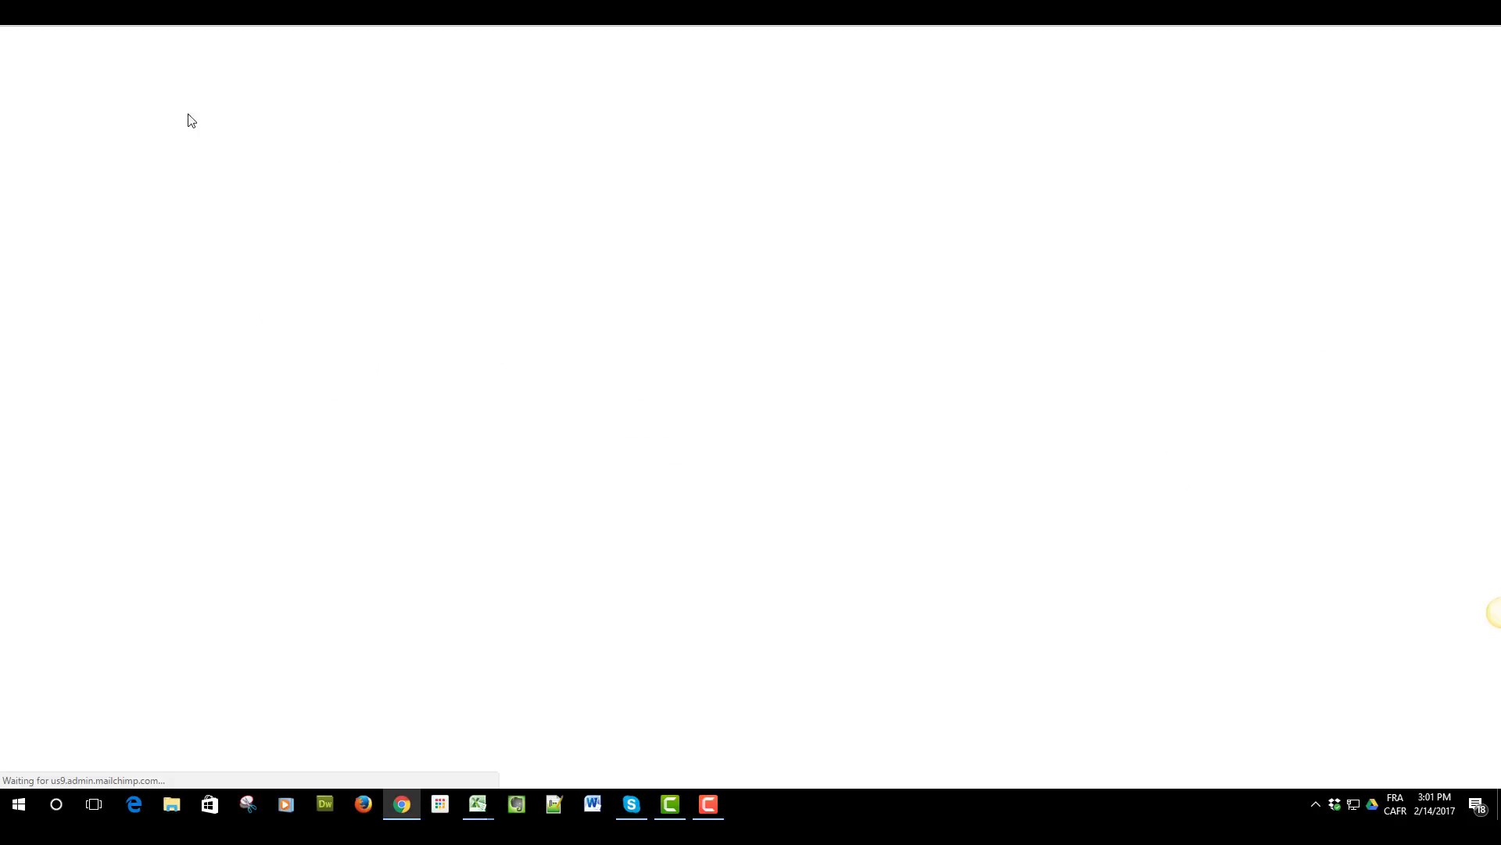
pyautogui.click(36, 58)
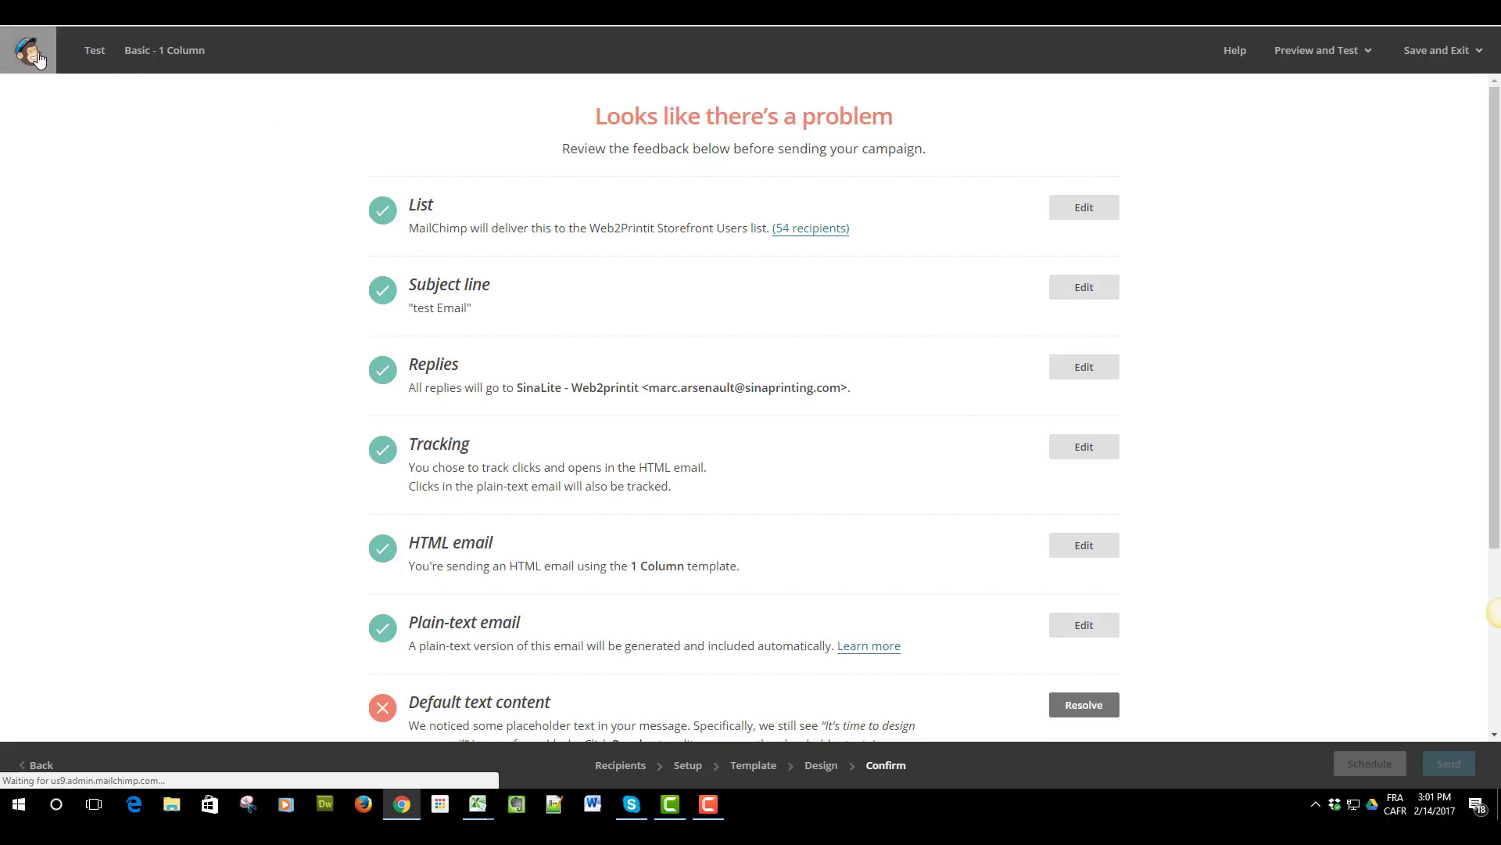
pyautogui.click(111, 57)
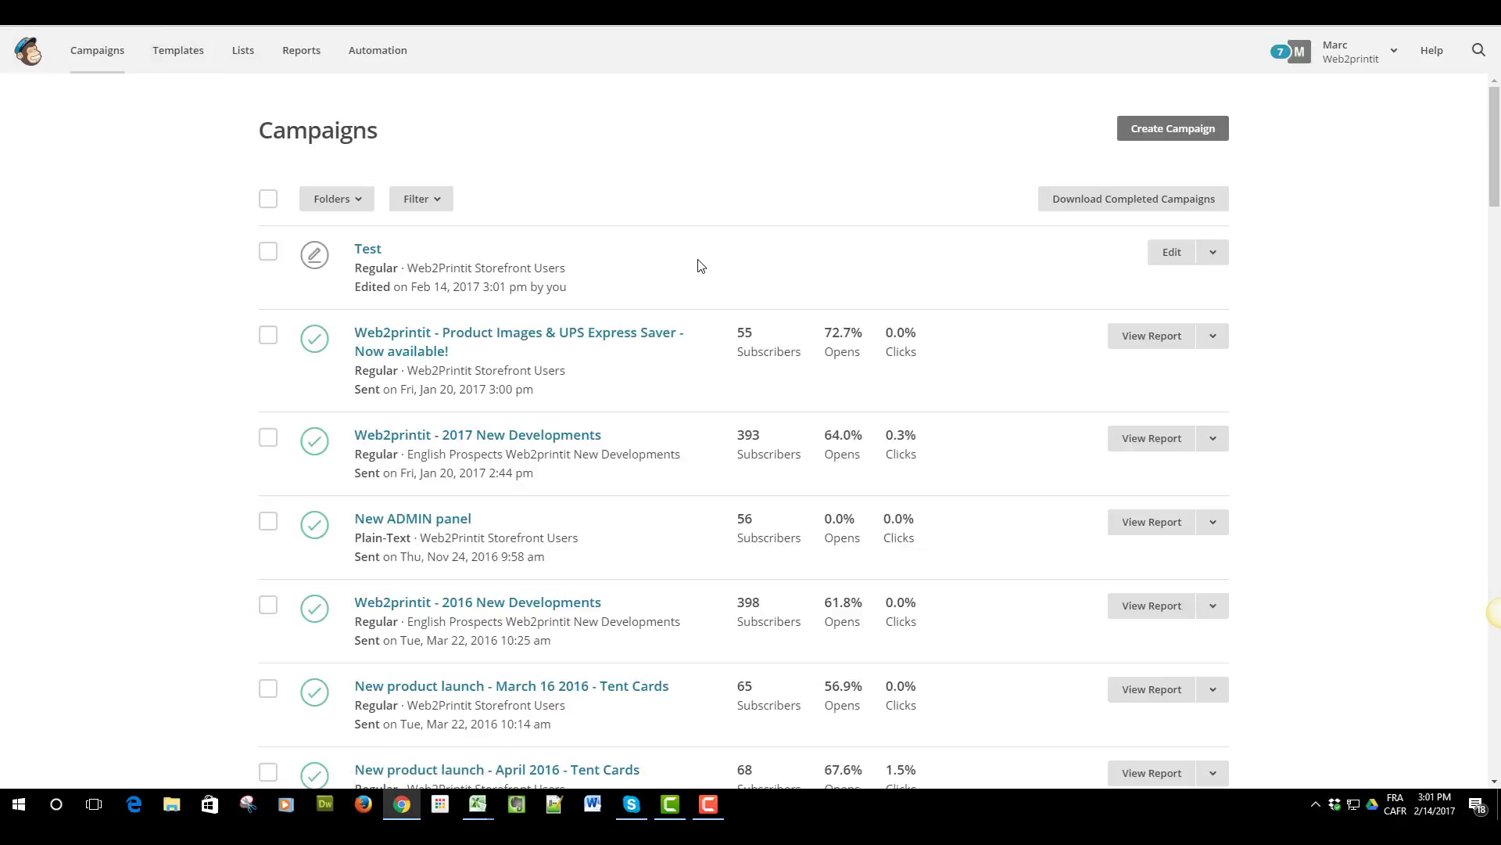
# Open the report of the sent "Tear Cards - Now Available" campaign and examine its 24-hour performance, links and subscriber opens.
pyautogui.scroll(-5, 698, 266)
pyautogui.scroll(-8, 699, 266)
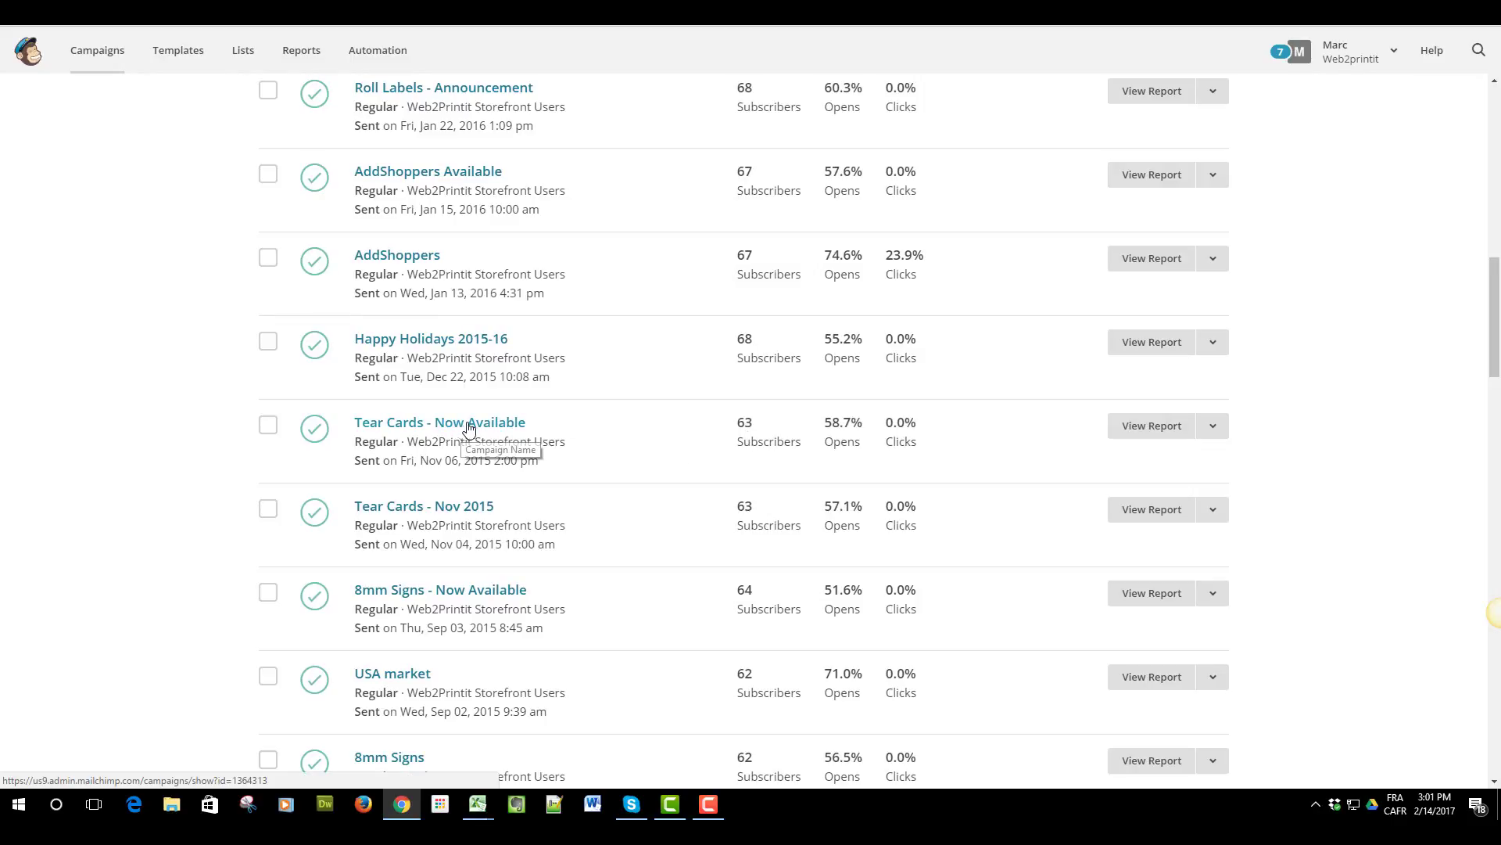
pyautogui.moveTo(853, 416)
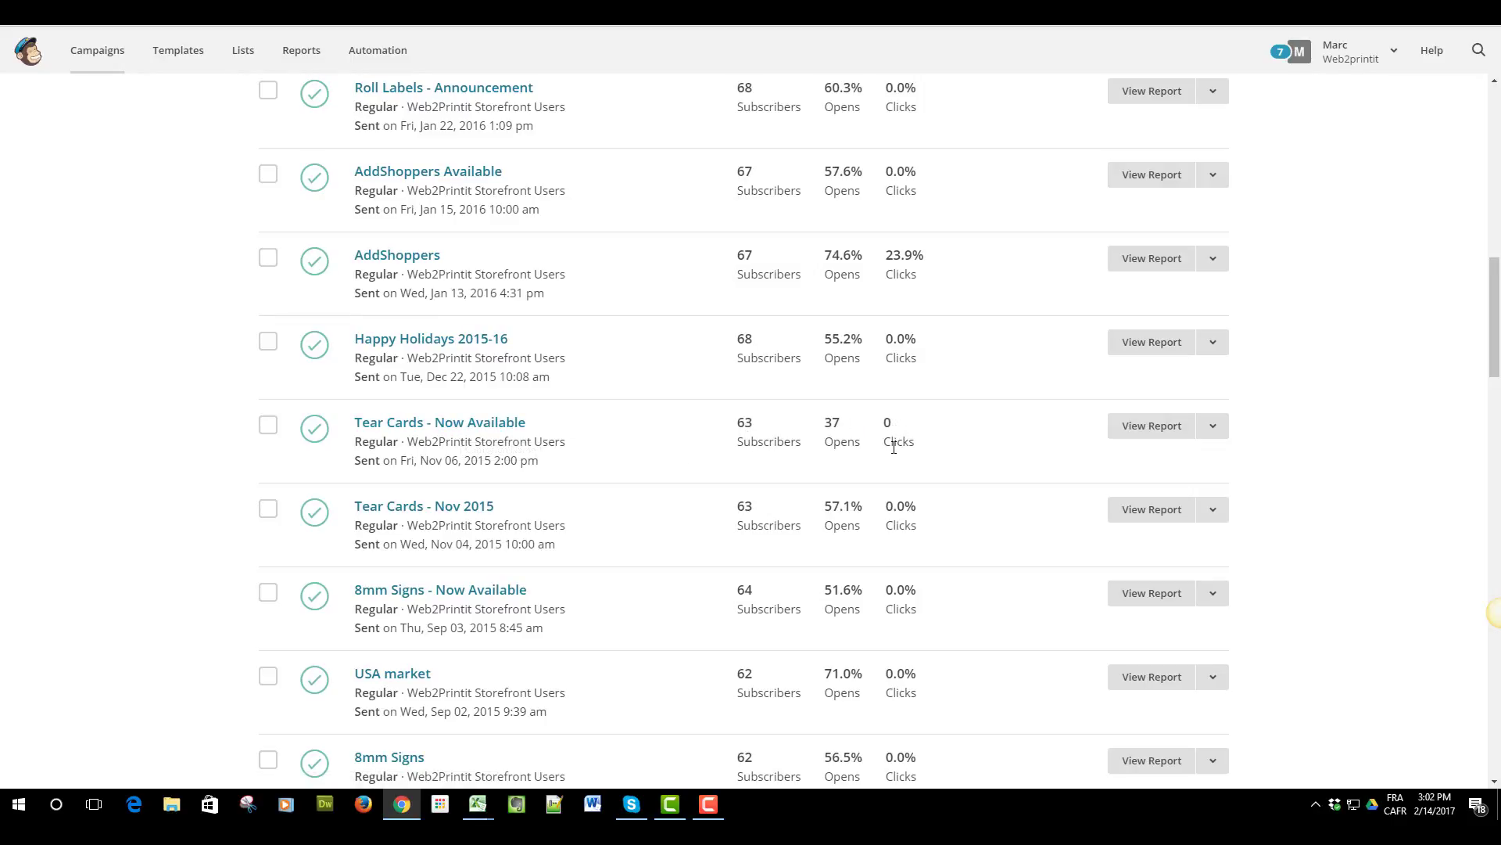
pyautogui.click(1153, 426)
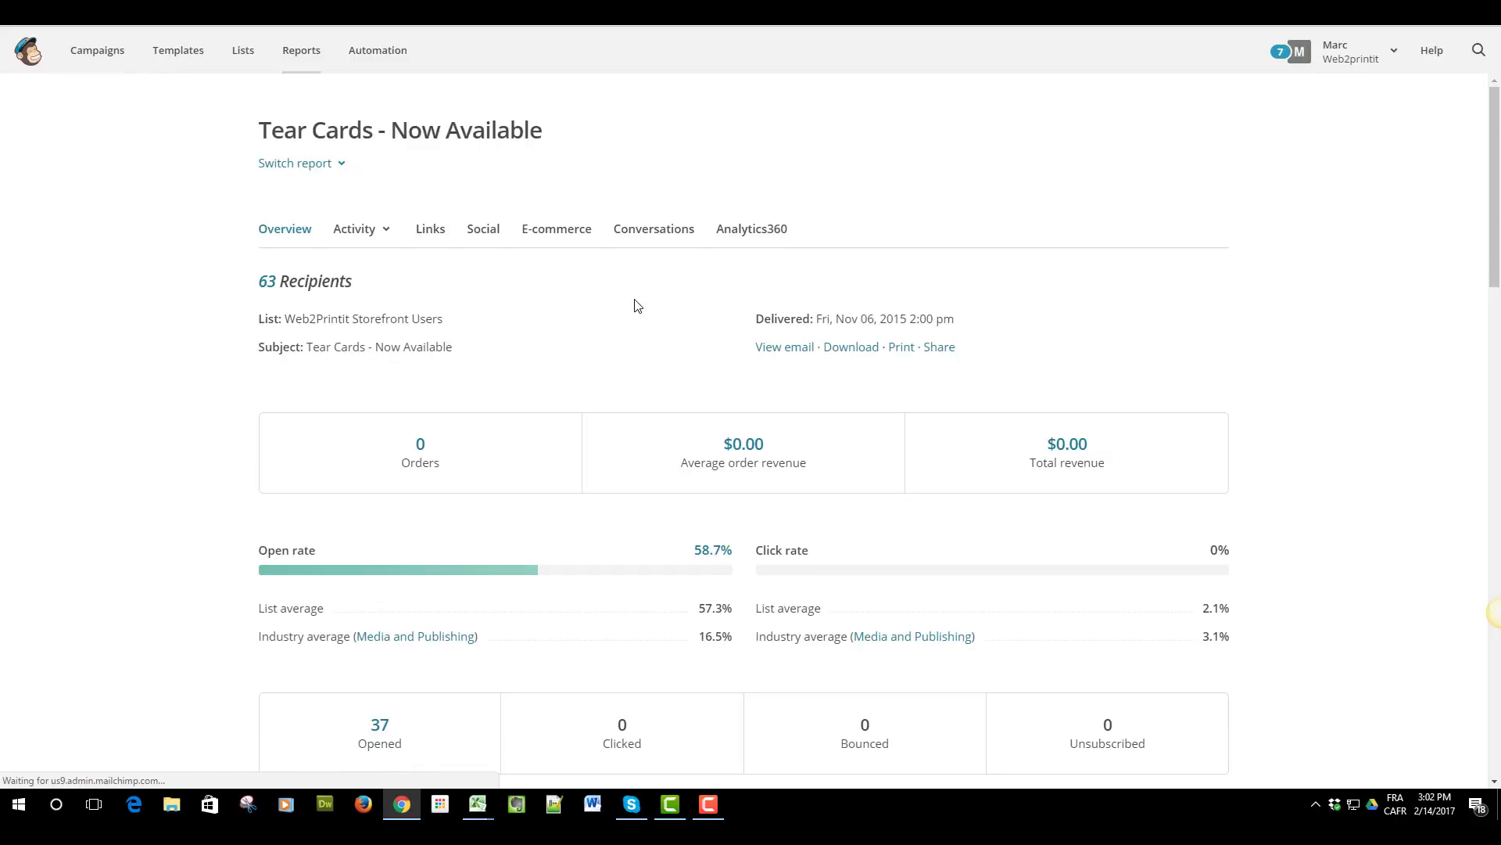
pyautogui.scroll(-5, 635, 305)
pyautogui.scroll(-7, 635, 305)
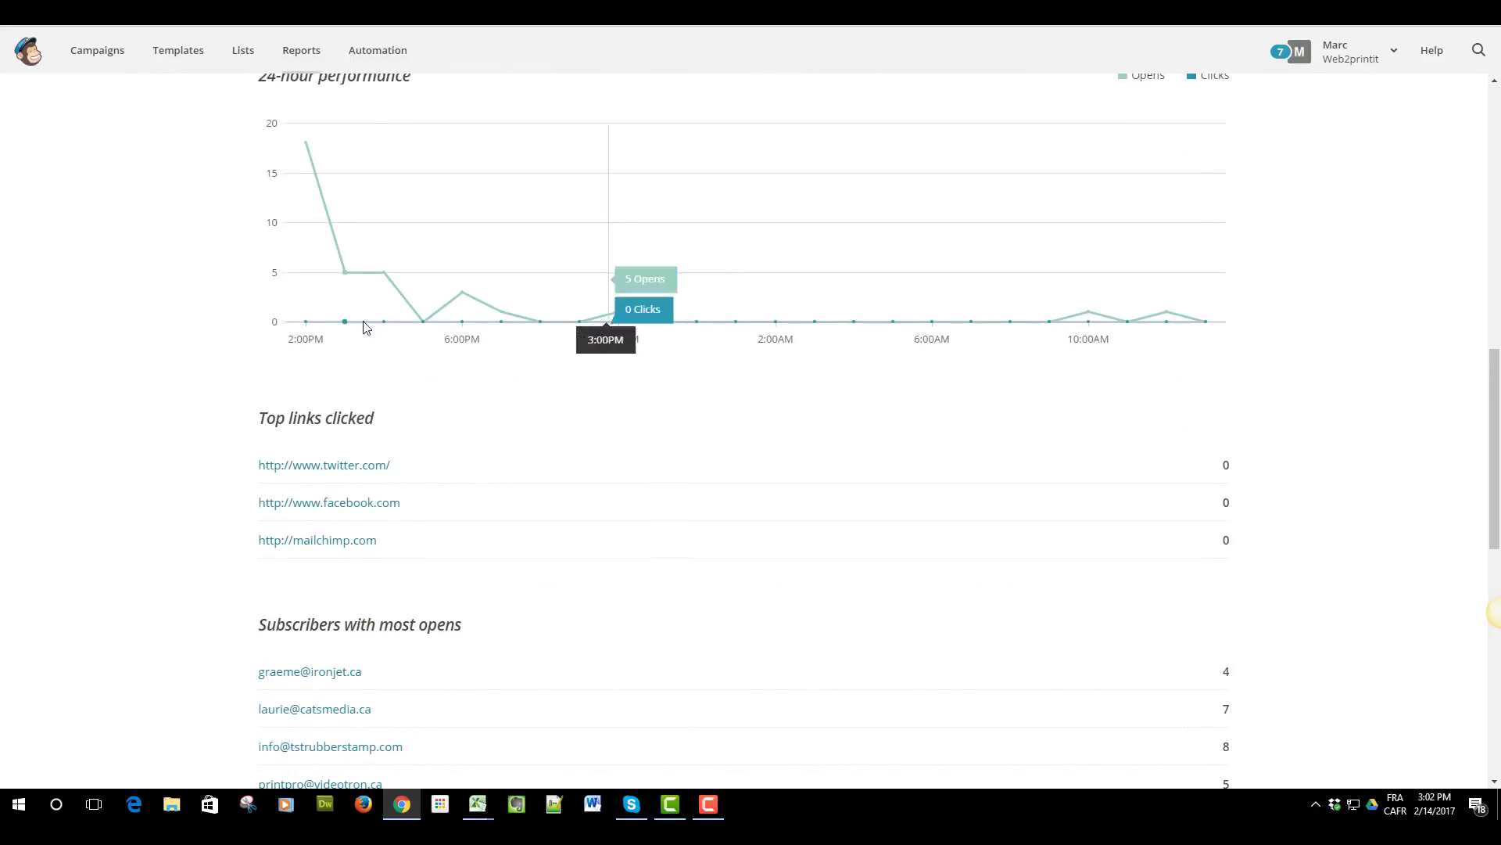
pyautogui.scroll(5, 775, 305)
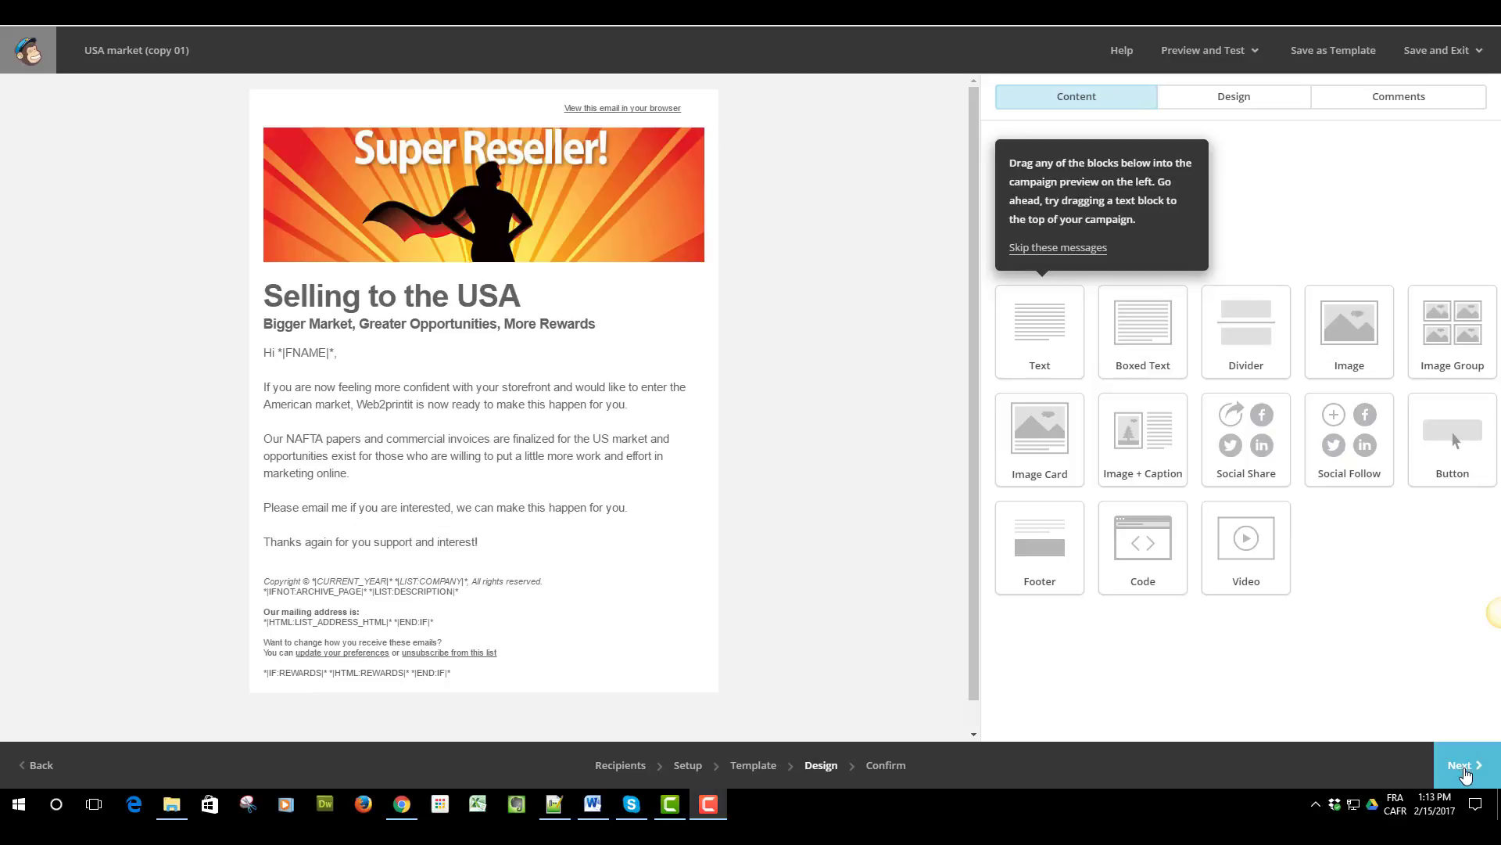
# Advance the "USA market (copy 01)" campaign to confirmation and open its delivery schedule settings.
pyautogui.click(1461, 766)
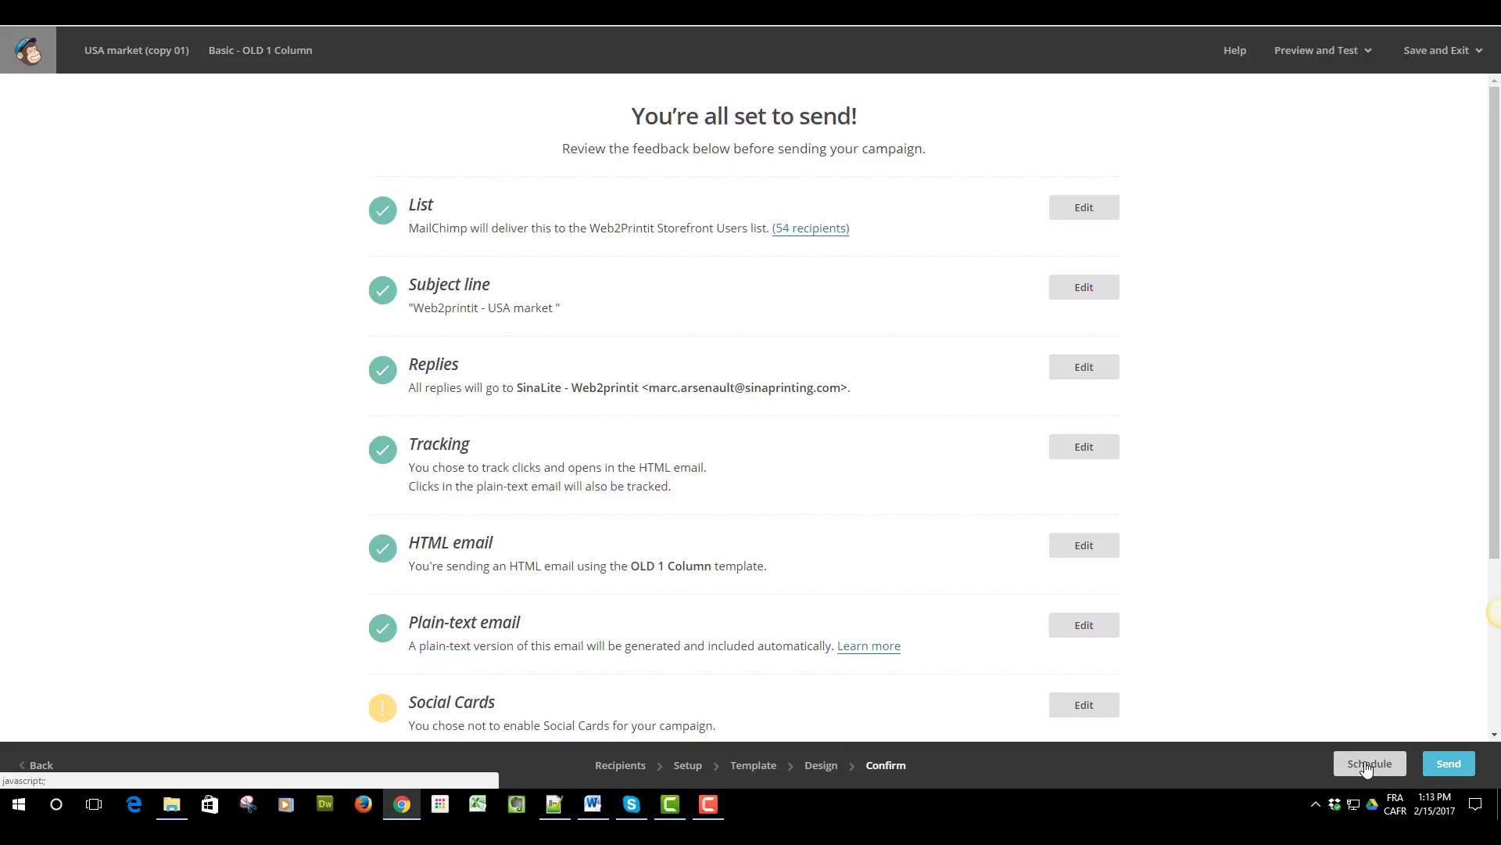
pyautogui.click(1369, 764)
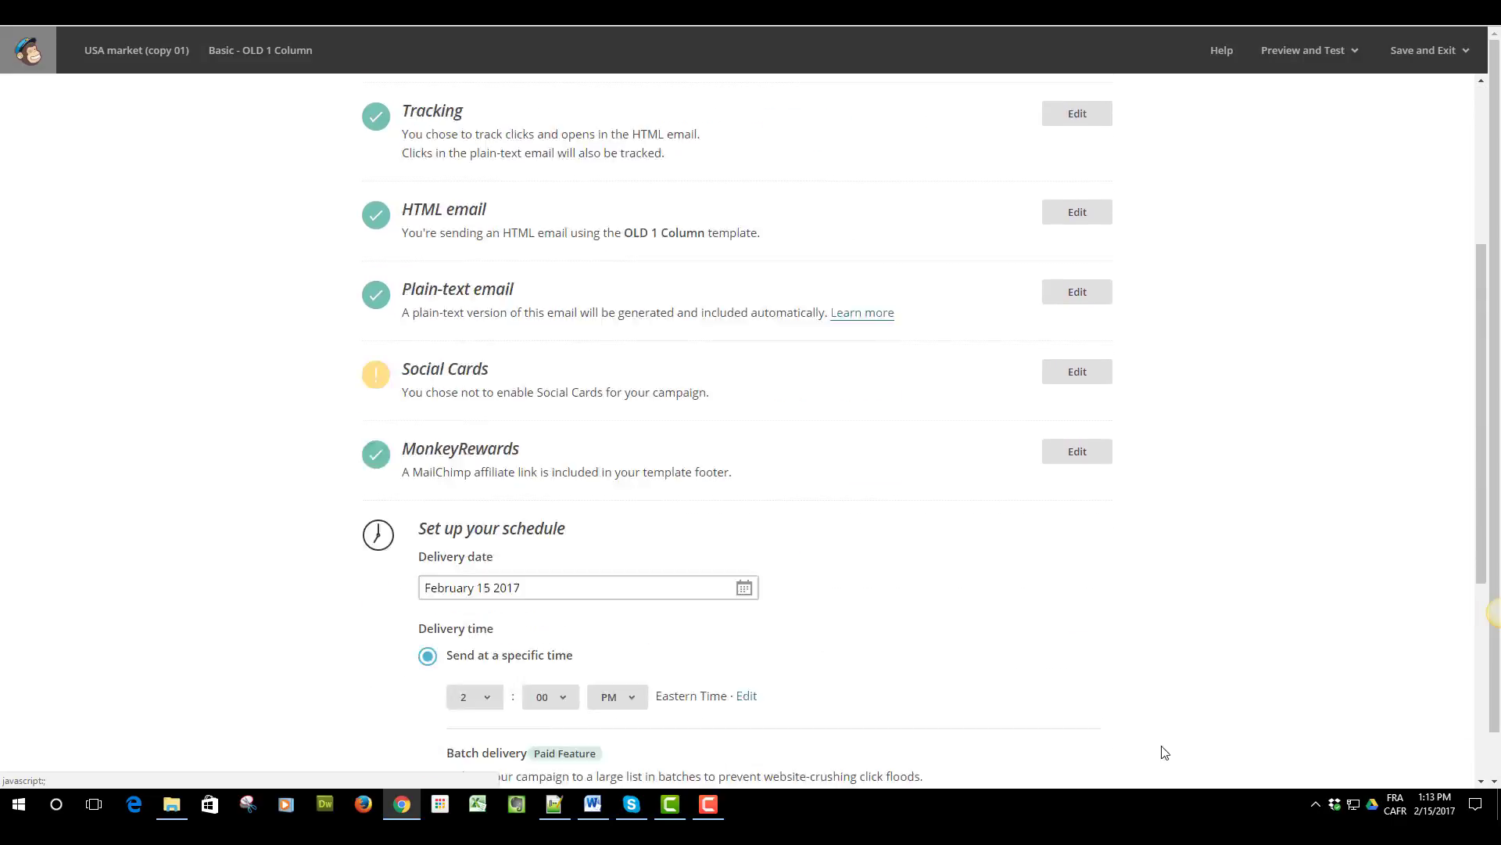